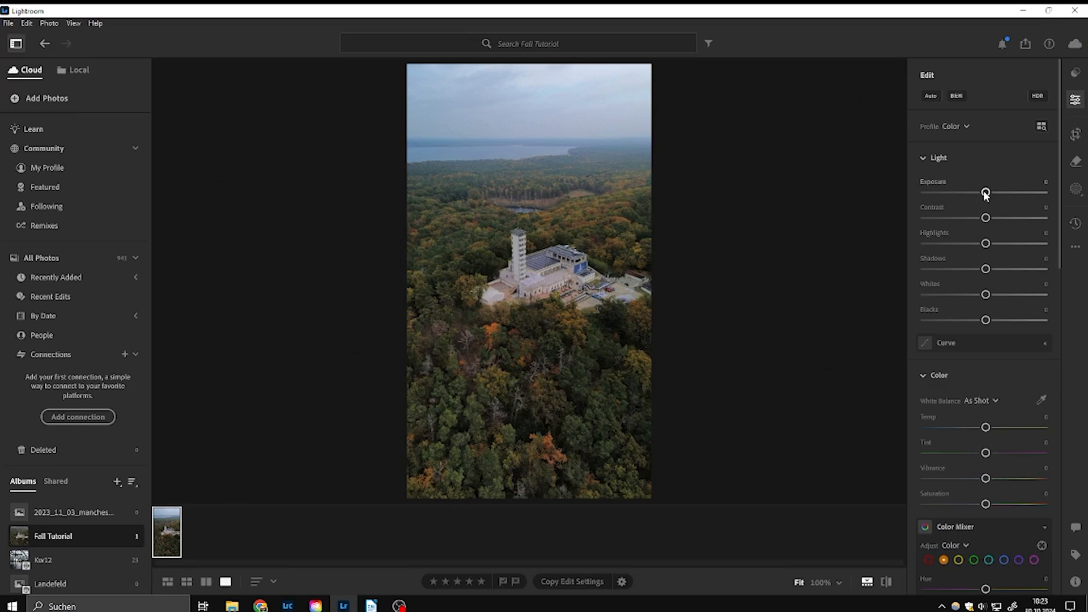
Step: Set the photo's Exposure to +0.47, Contrast to +7, Highlights to −50, Shadows to +30, Whites to +8 and Blacks to −12
drag(986, 194, 991, 194)
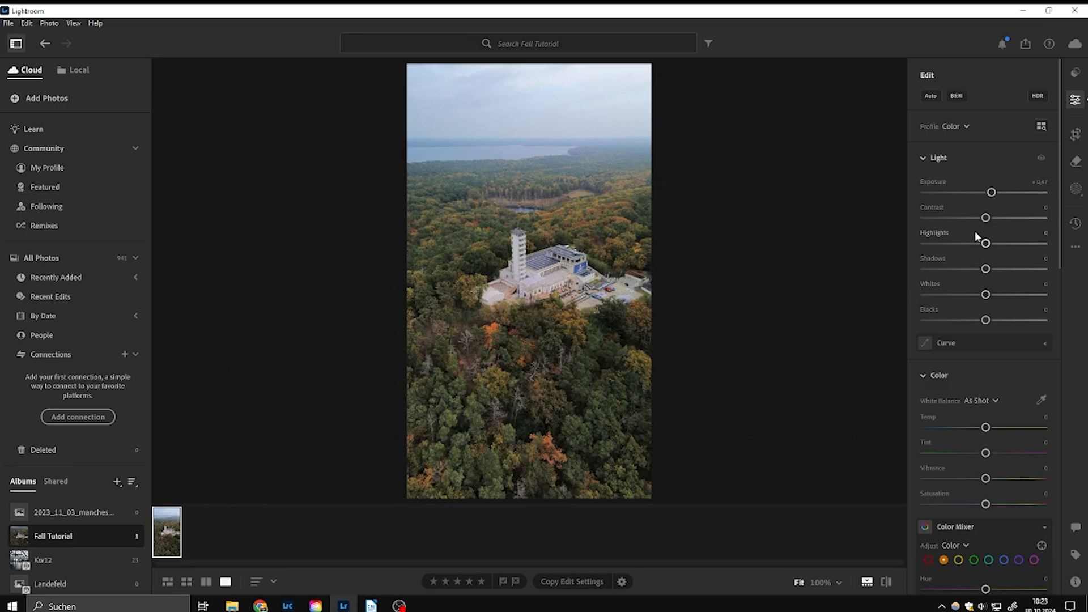
drag(987, 219, 992, 219)
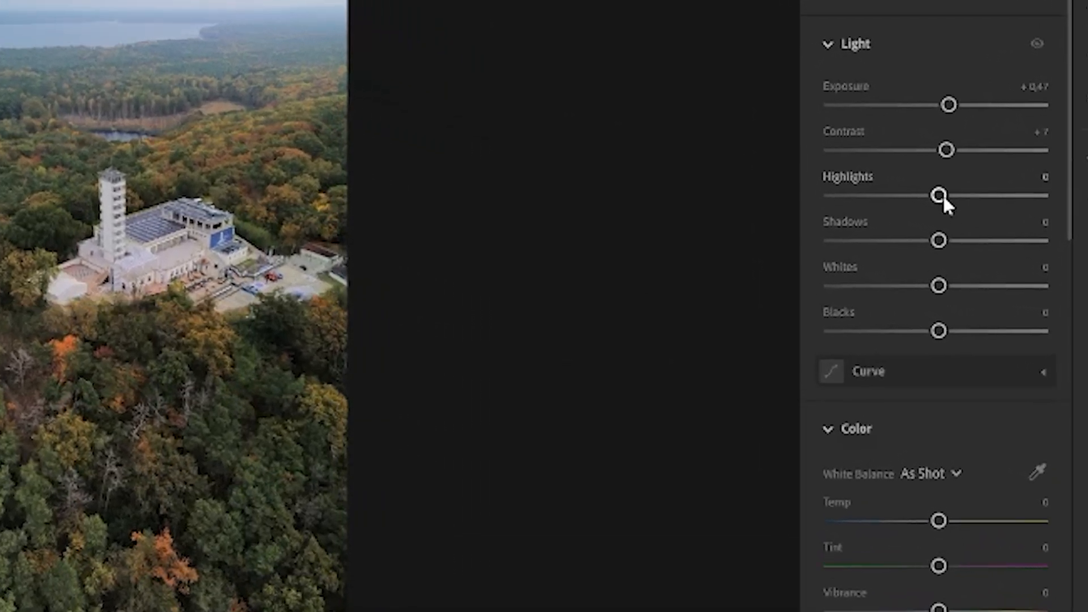
drag(943, 196, 891, 200)
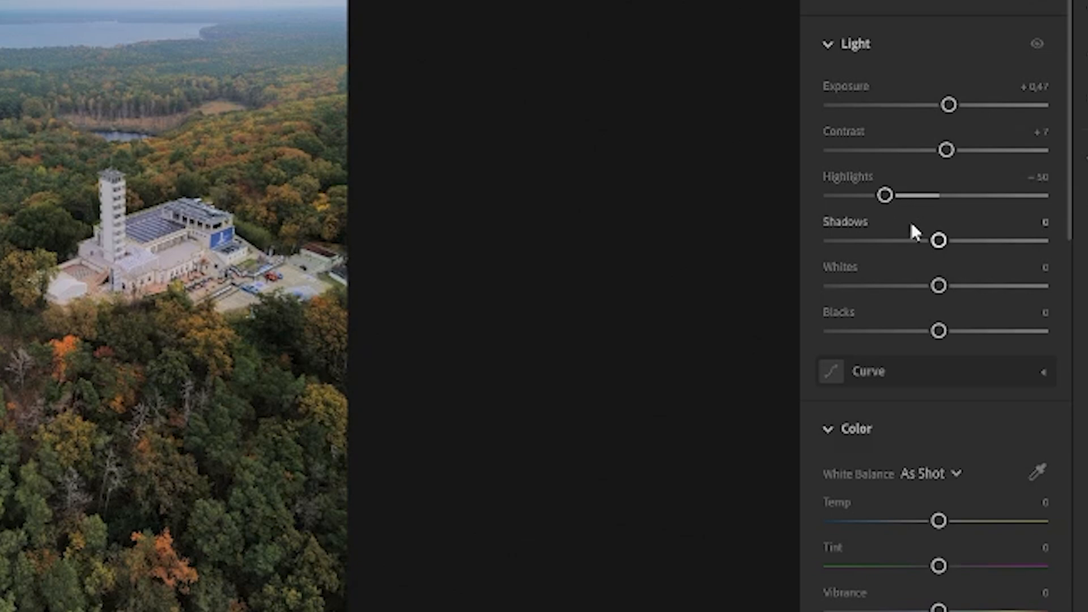
drag(940, 239, 972, 246)
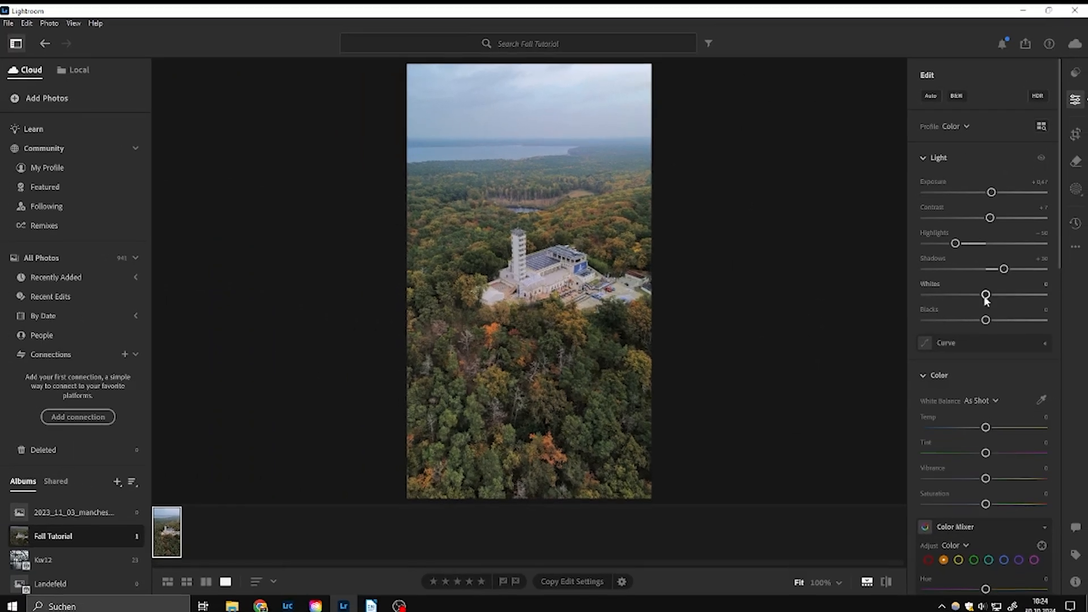
drag(986, 295, 979, 321)
Step: Raise the photo's Vibrance to +19 and Saturation to +3, and inspect the forest behind the tower up close
scroll(997, 325, down, 2)
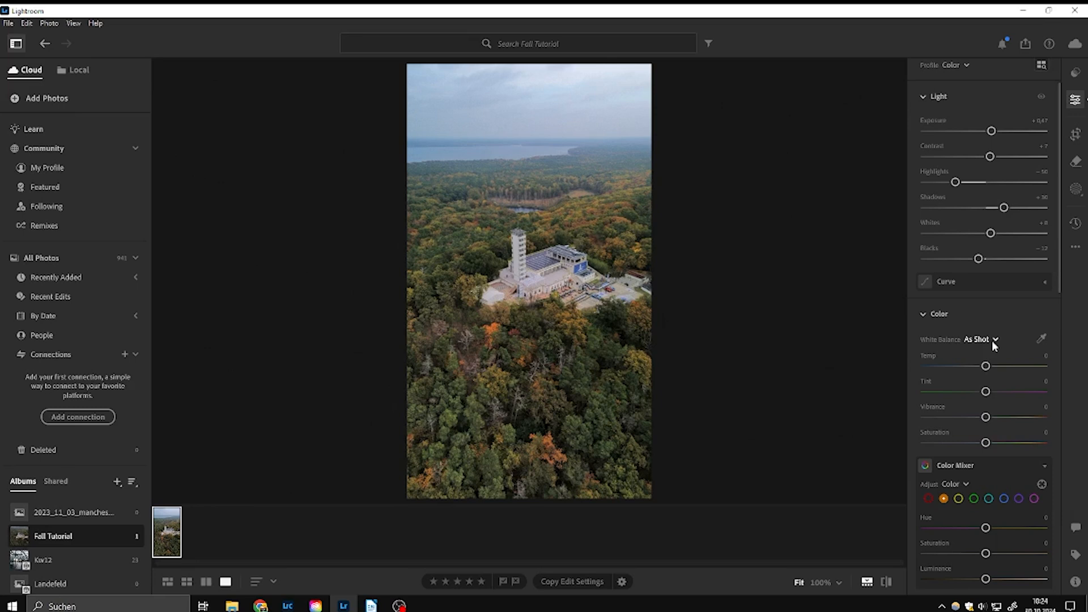
mouse_move(986, 418)
mouse_down()
mouse_move(1008, 419)
mouse_move(1000, 419)
mouse_up()
drag(987, 445, 989, 447)
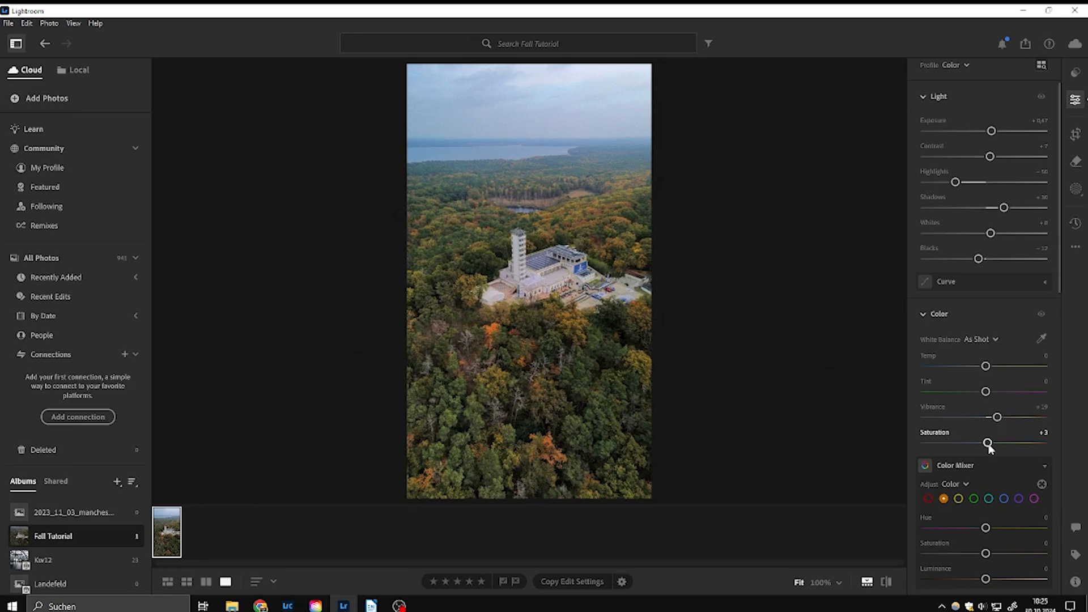
click(560, 230)
click(557, 233)
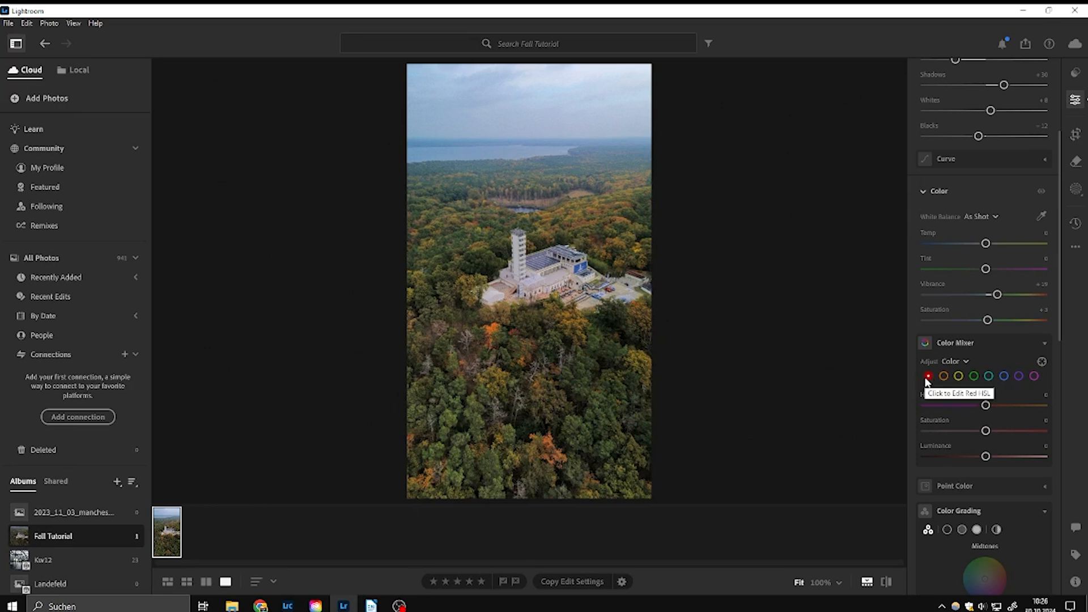
Step: Try a hue shift on the reds in the Color Mixer and reset it to 0
mouse_move(987, 407)
mouse_down()
mouse_move(977, 408)
mouse_move(1002, 407)
mouse_move(959, 407)
mouse_move(985, 409)
mouse_up()
double_click(980, 406)
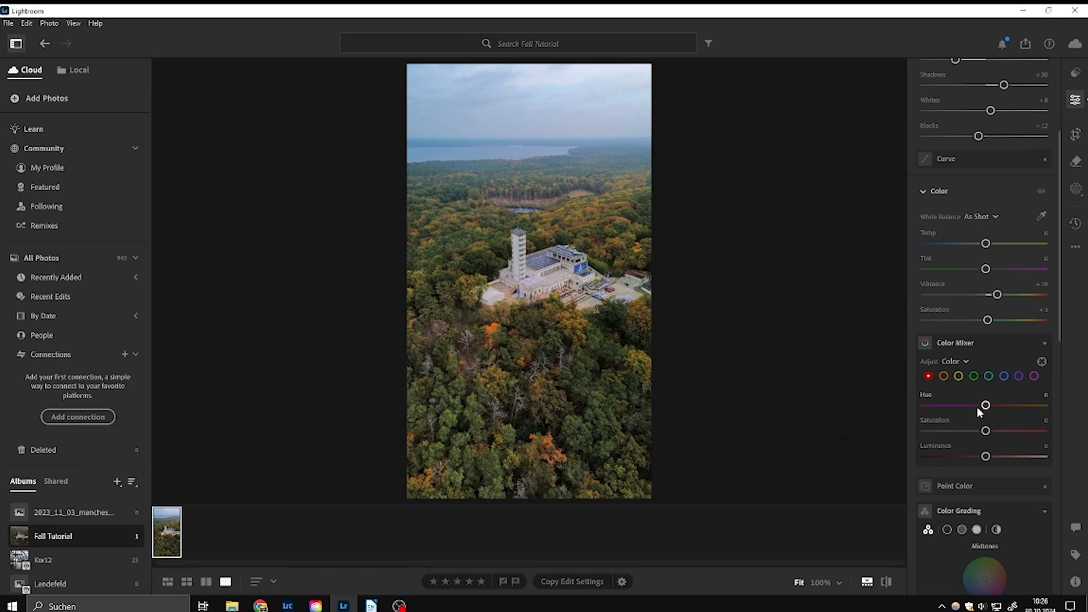
Step: Try a hue shift on the oranges in the Color Mixer, reset it, and raise their Saturation and Luminance instead
click(943, 377)
mouse_move(986, 406)
mouse_down()
mouse_move(1015, 406)
mouse_move(955, 406)
mouse_move(1009, 406)
mouse_move(957, 406)
mouse_move(986, 406)
mouse_move(976, 407)
mouse_up()
double_click(965, 407)
click(486, 334)
click(509, 347)
drag(986, 431, 1002, 462)
Step: Set the yellows in the Color Mixer to Hue −52, Saturation +29 and Luminance +21, checking the trees near the building
click(959, 376)
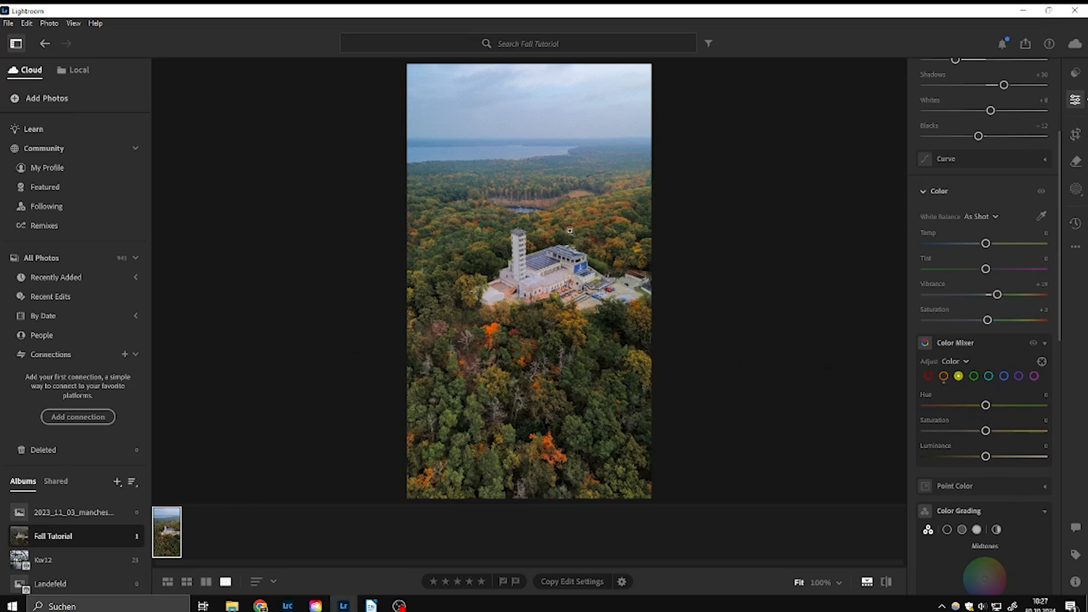
click(590, 247)
click(567, 244)
drag(987, 407, 956, 408)
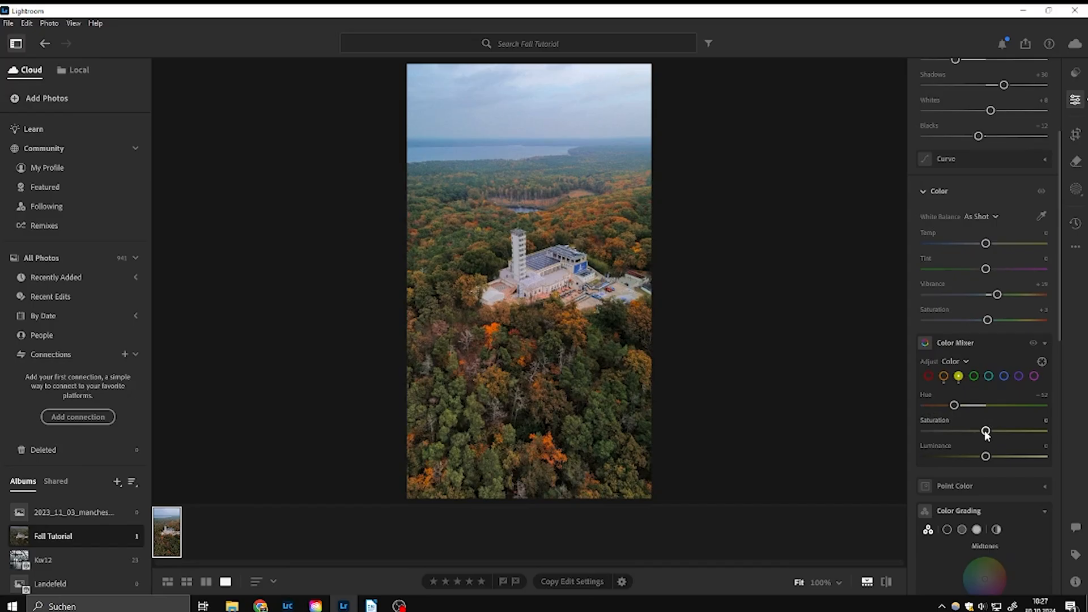
drag(985, 431, 999, 457)
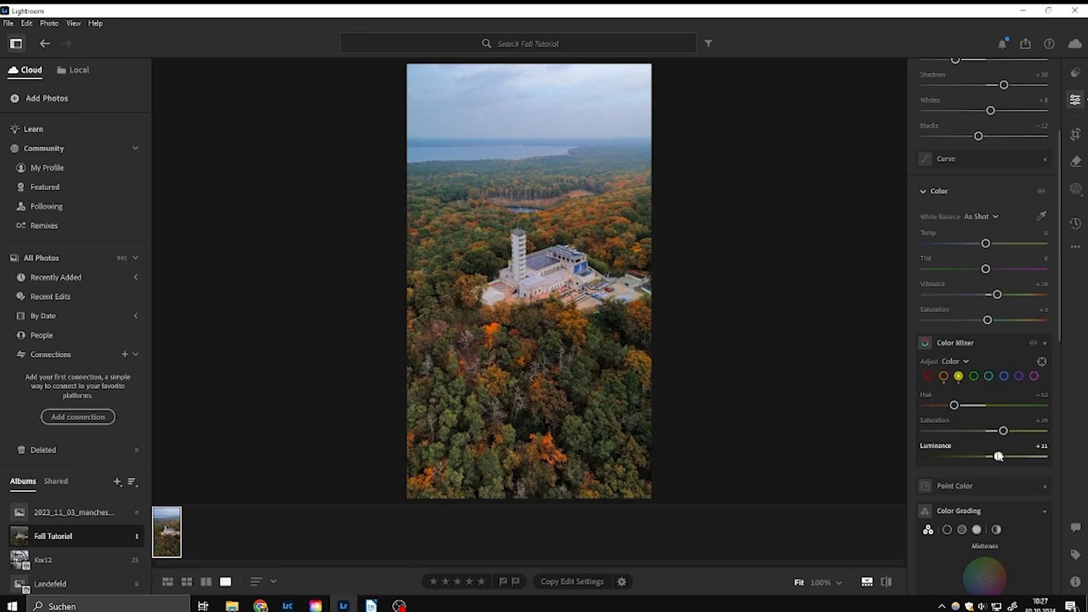
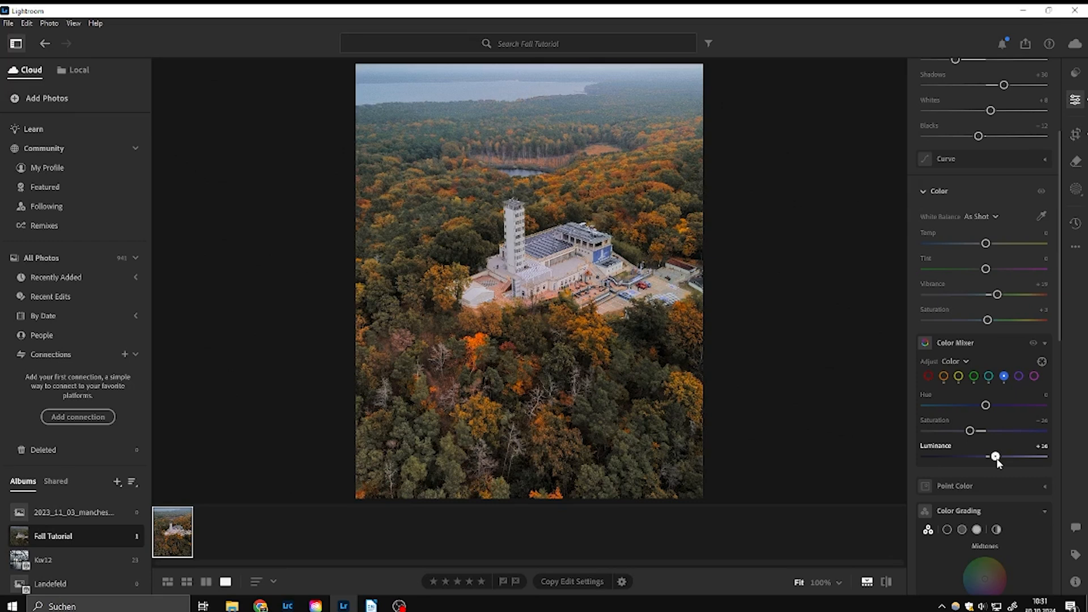
Step: Try a hue shift on the purples in the Color Mixer and reset it to 0
click(1018, 376)
mouse_move(986, 405)
mouse_down()
mouse_move(998, 406)
mouse_move(980, 406)
mouse_up()
double_click(979, 406)
Step: Try slight white balance temperature shifts and set the Temp to +3
scroll(1004, 365, up, 1)
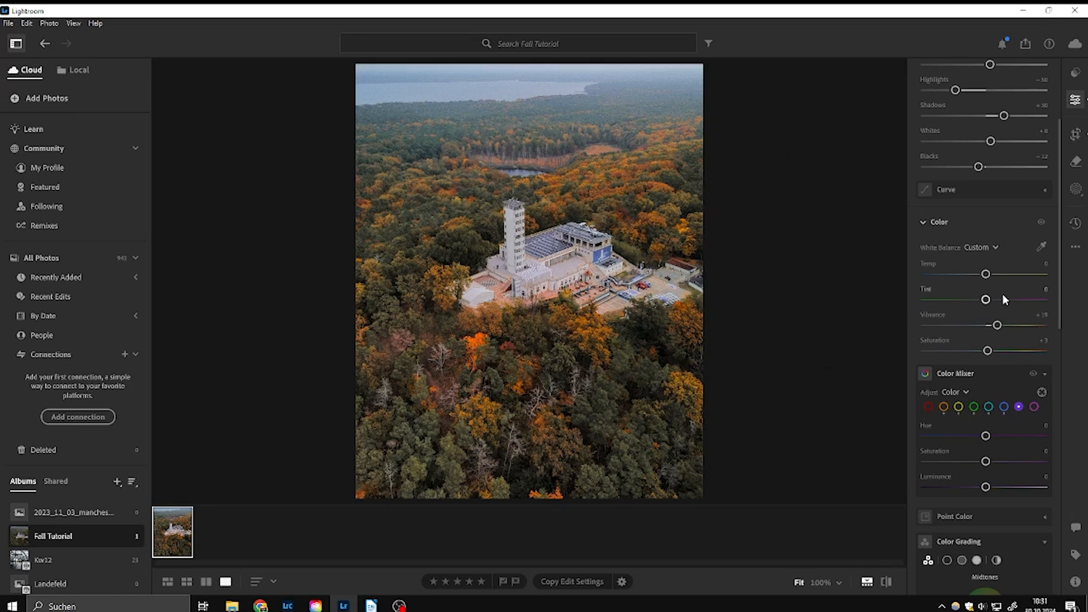
drag(986, 276, 988, 276)
double_click(988, 276)
drag(987, 276, 987, 275)
double_click(989, 275)
drag(986, 275, 988, 276)
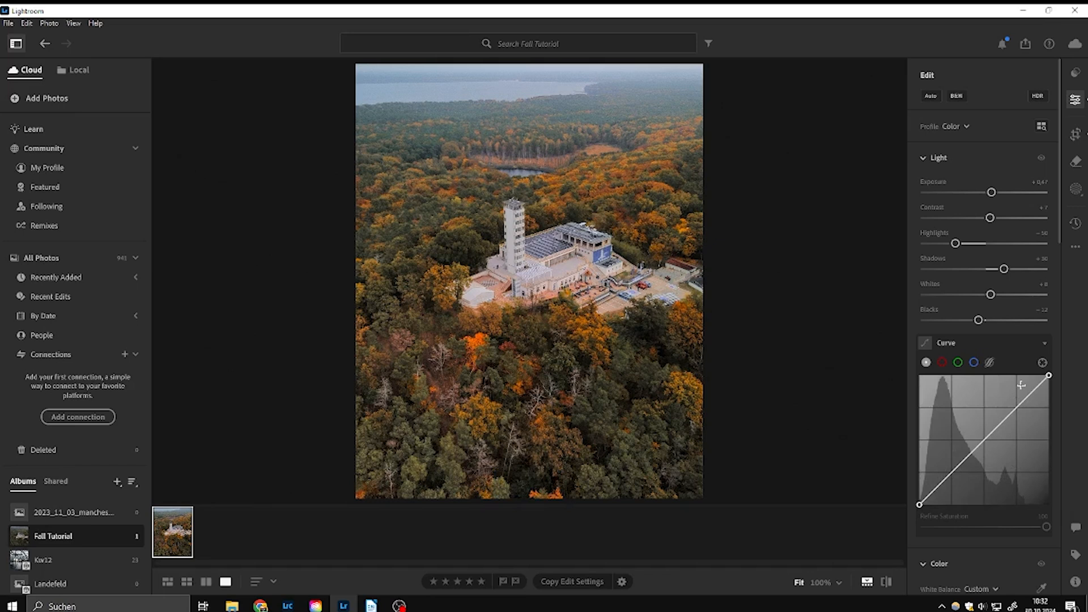
Step: Add three points to the main tone curve, shift its black point inward and lift the upper point to about 75/81
scroll(995, 419, down, 1)
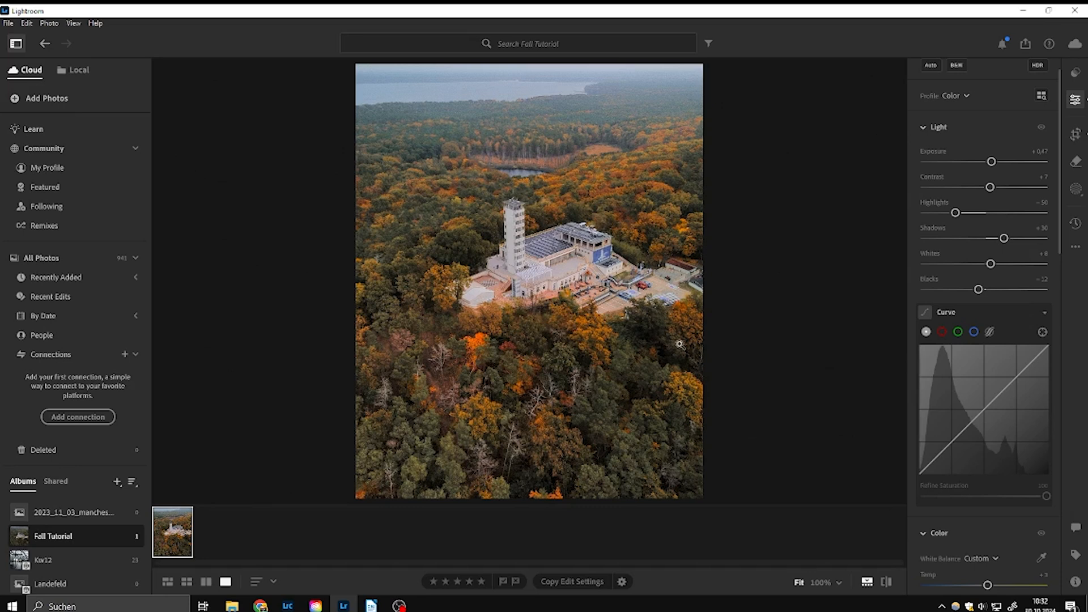
click(951, 442)
click(984, 410)
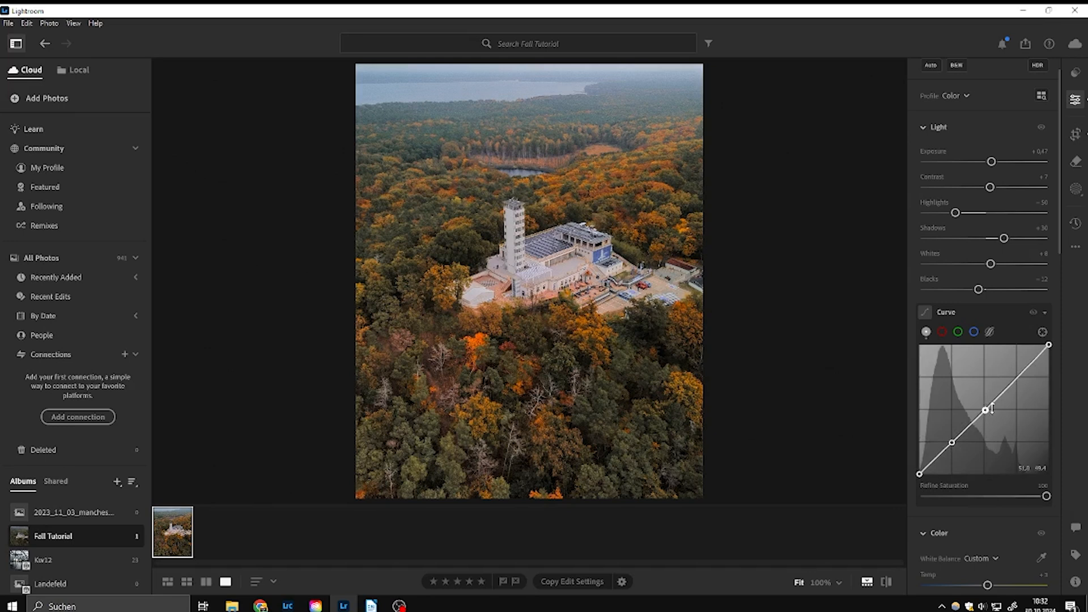
click(1019, 376)
drag(919, 475, 928, 475)
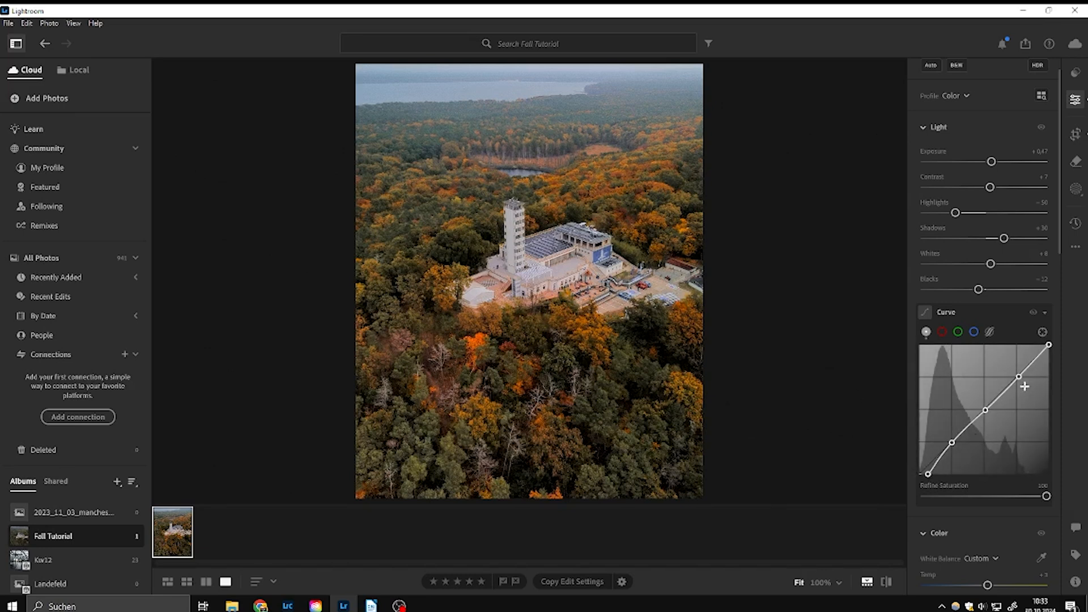
drag(1019, 379, 1017, 371)
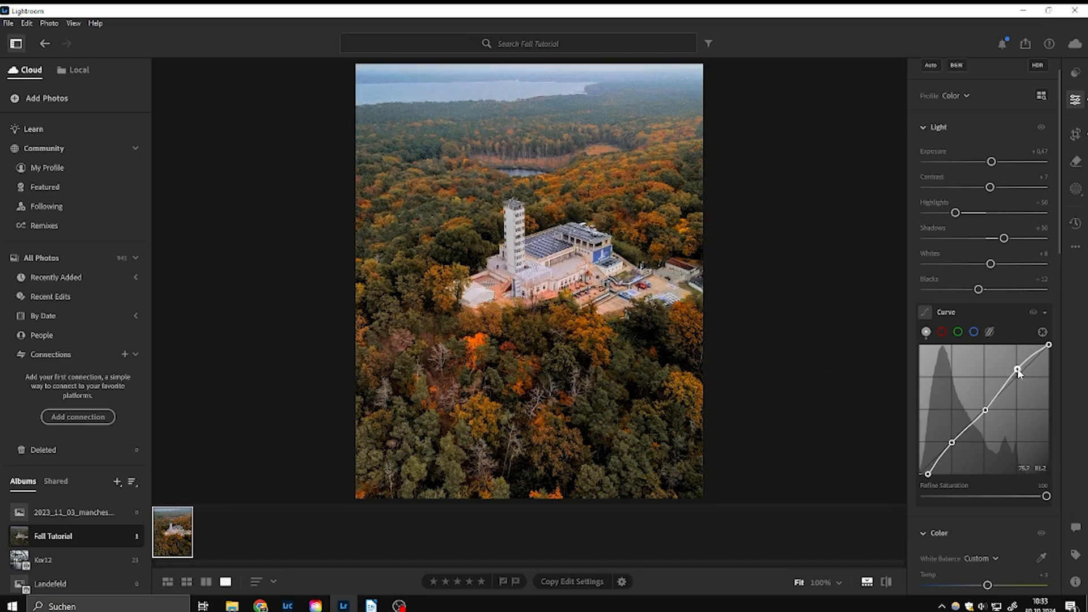
Step: Shape slight S-curves in the red, green and blue channels by adding points in the shadows and brighter tones
click(942, 332)
click(954, 442)
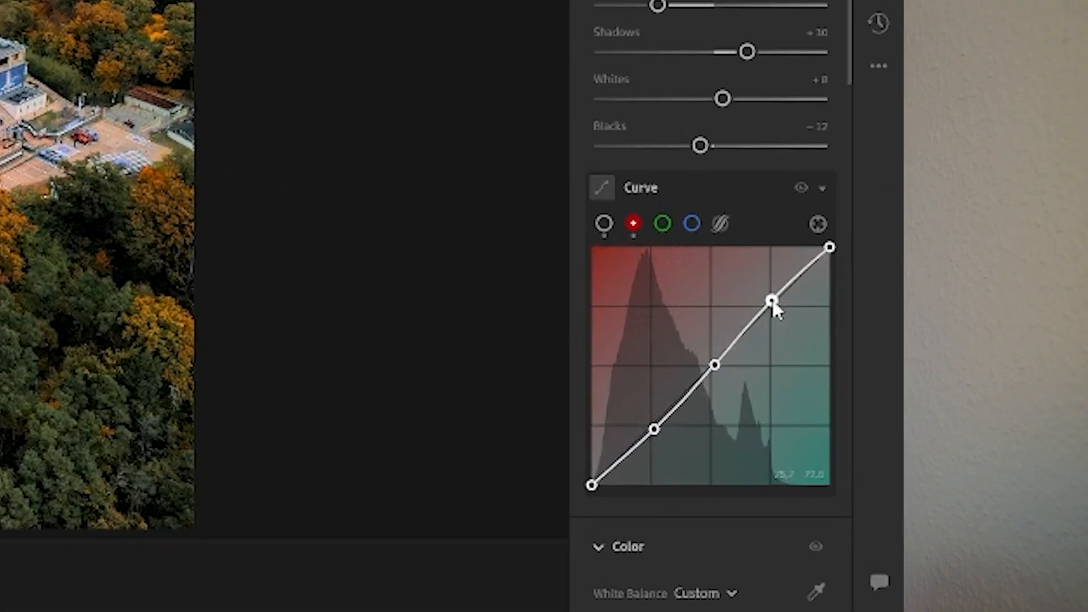
click(958, 332)
click(953, 443)
click(770, 306)
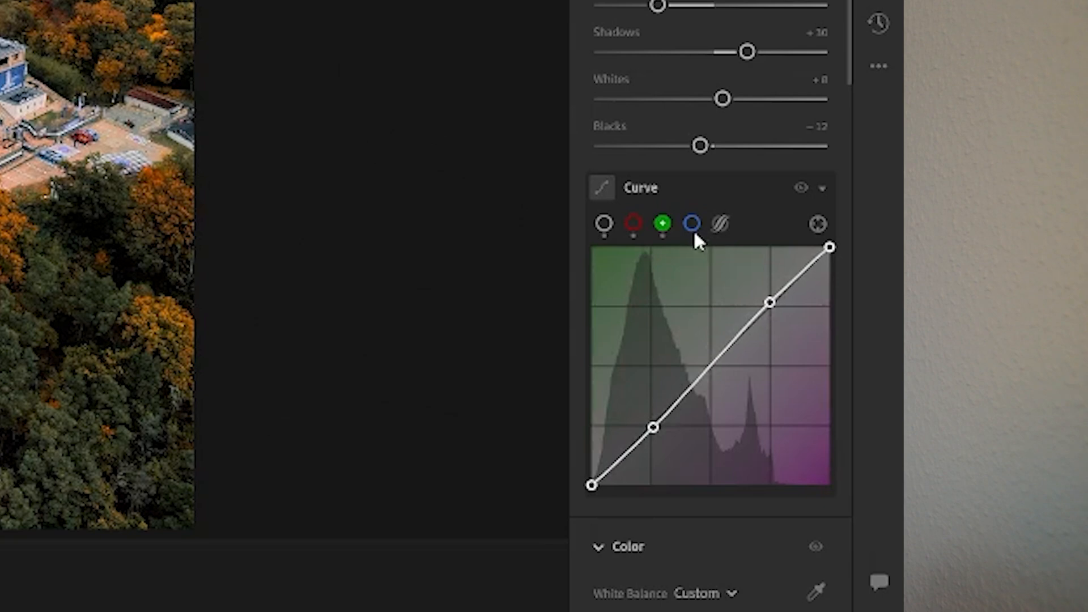
click(692, 224)
click(653, 426)
click(772, 298)
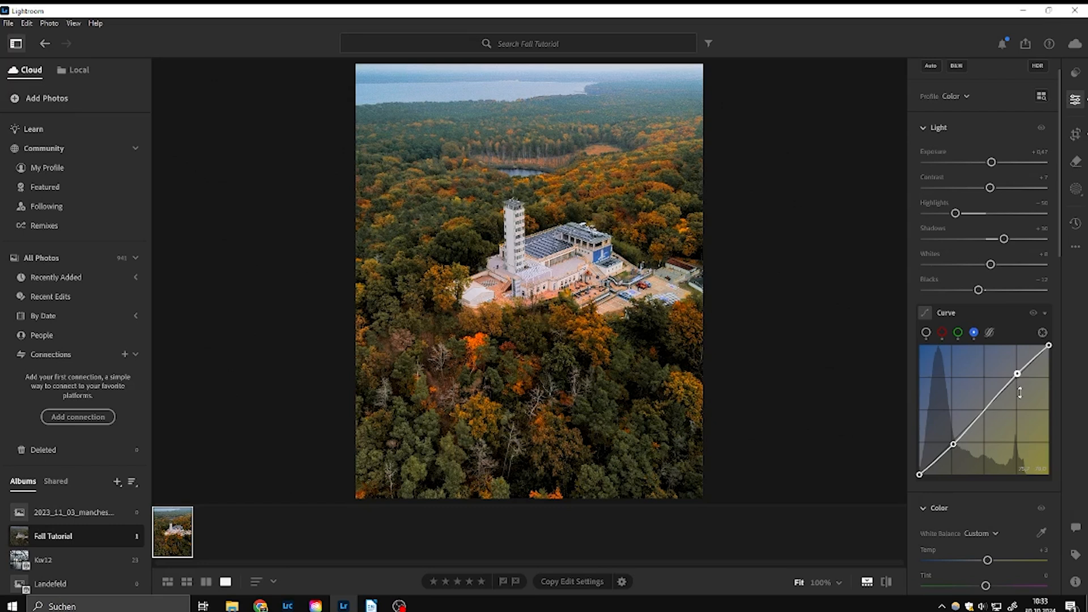
Step: Compare the edited photo with the original several times
click(888, 585)
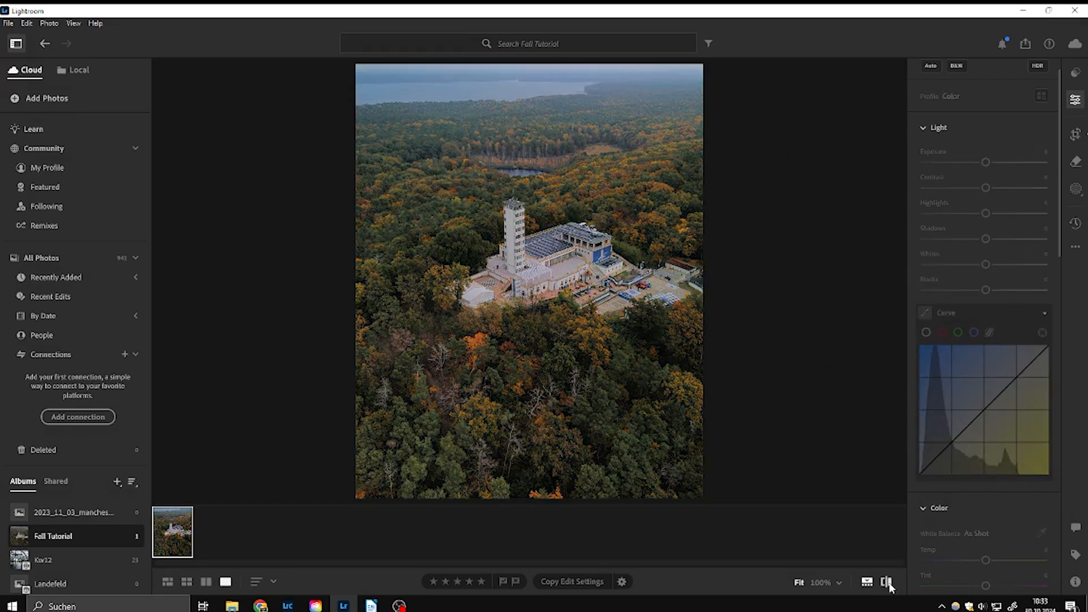
click(888, 583)
click(889, 583)
click(889, 582)
click(889, 583)
click(888, 582)
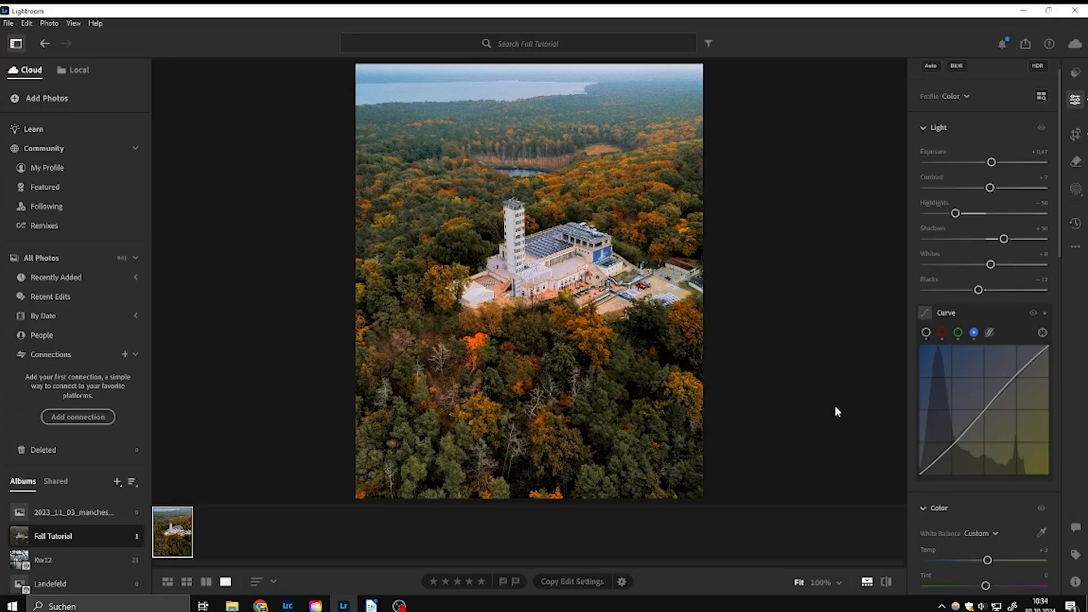
Step: Add a linear gradient mask rising from the photo's bottom edge, set its Exposure to −1.00 and extend it slightly upward
scroll(985, 389, up, 1)
click(1077, 190)
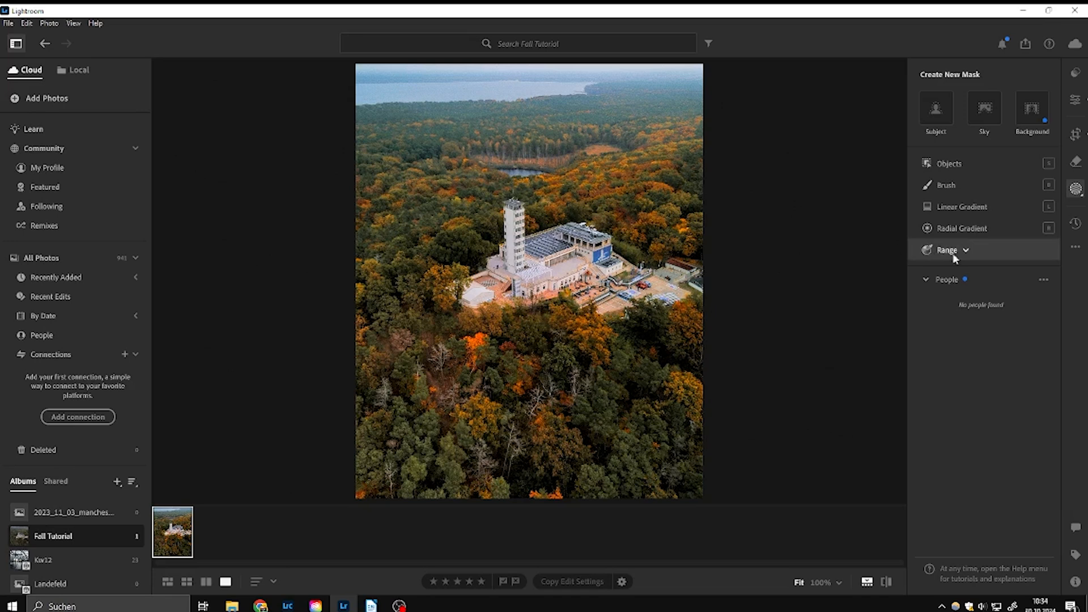
click(970, 207)
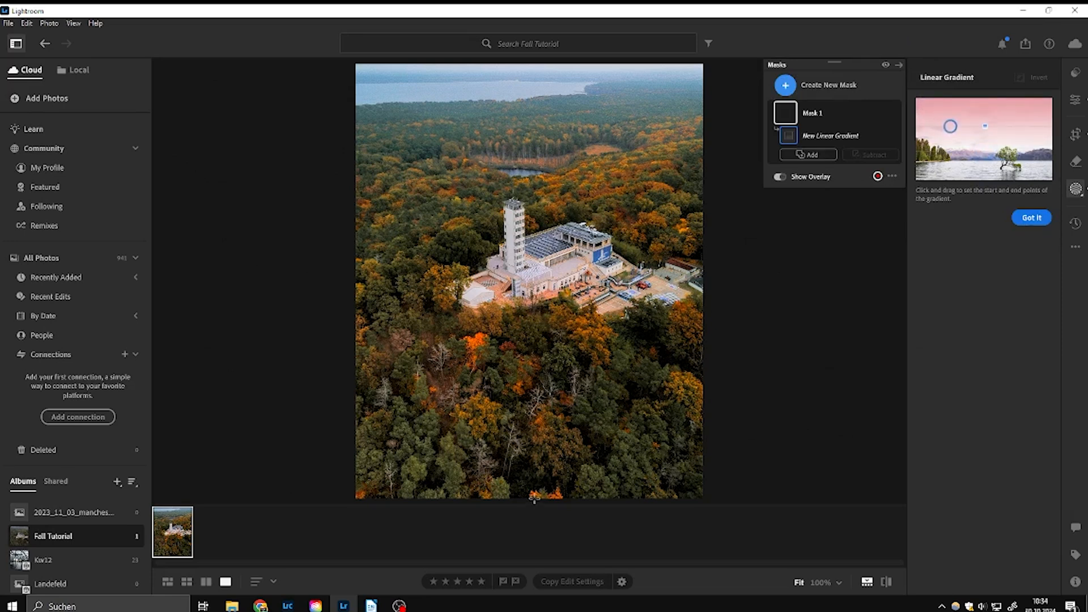
drag(535, 500, 545, 353)
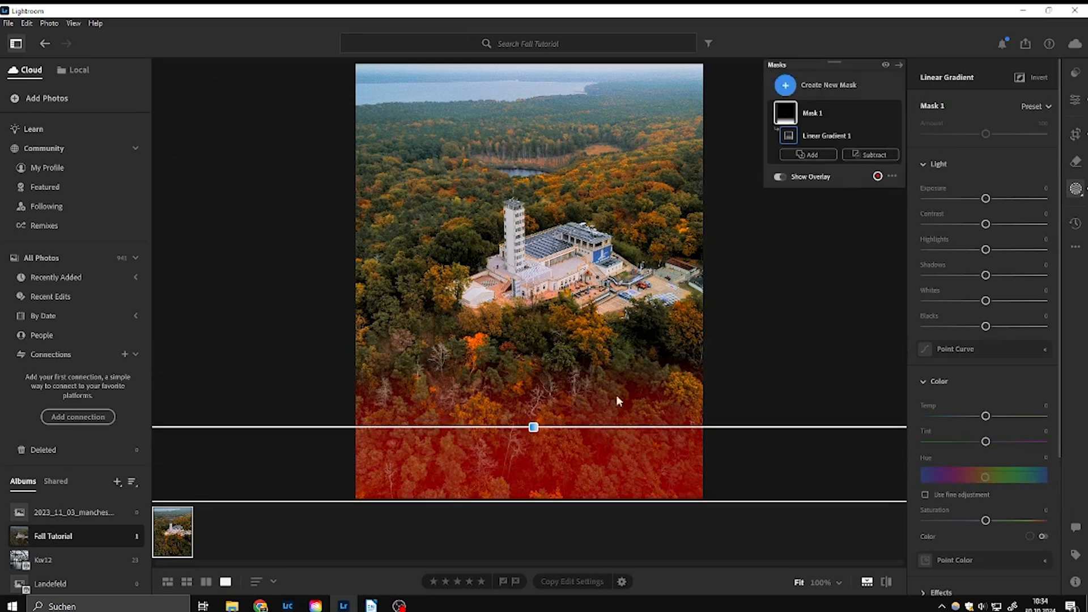
drag(987, 199, 971, 199)
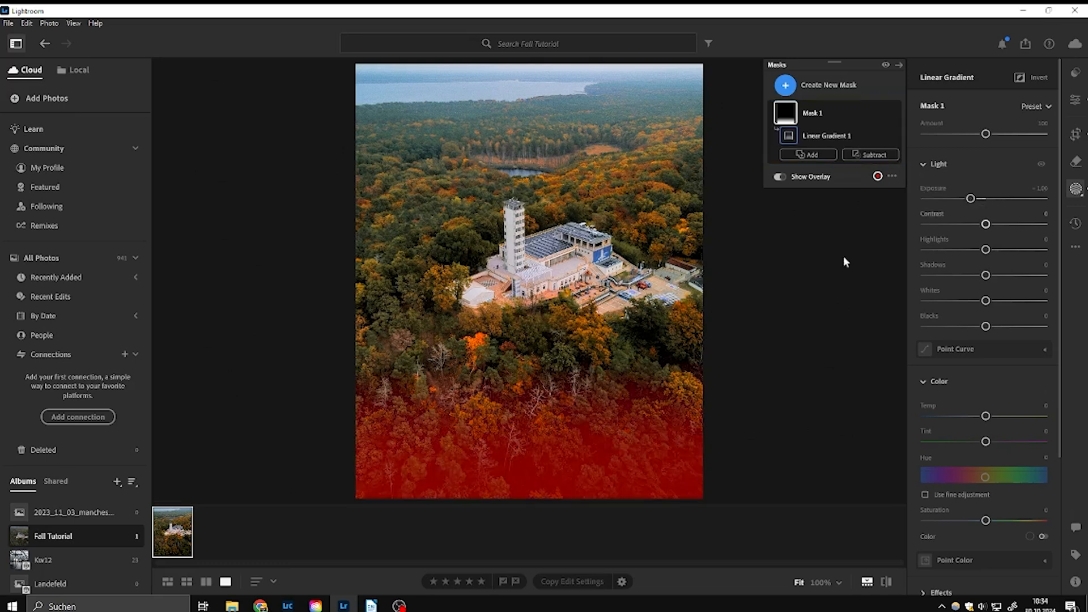
drag(534, 427, 534, 414)
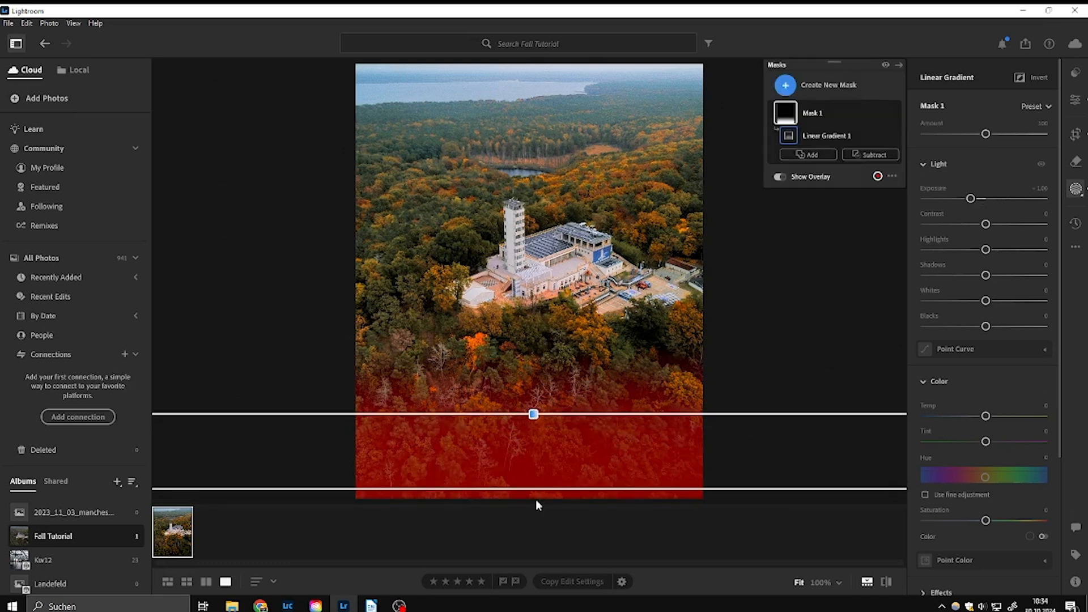
Step: Add a second linear gradient mask from the photo's top edge over the sky and set its Exposure to +0.56
click(787, 86)
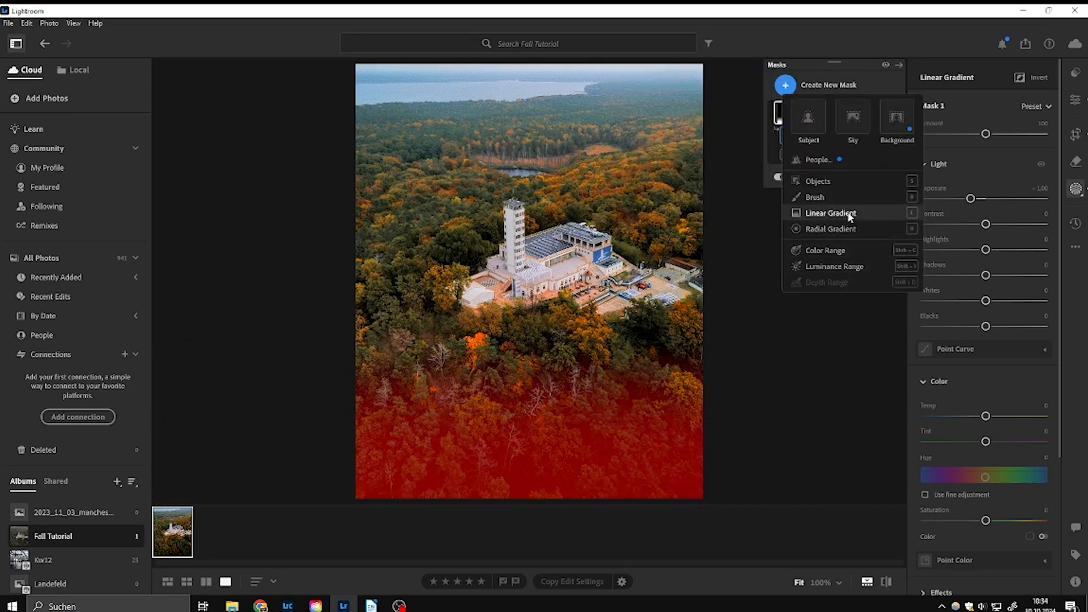
click(831, 214)
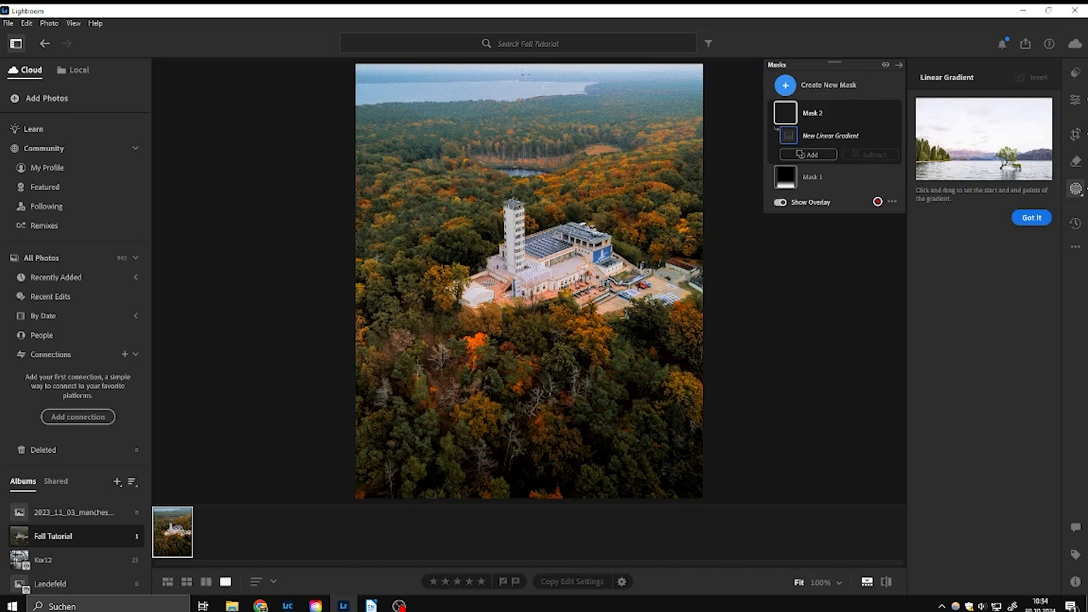
drag(517, 60, 515, 126)
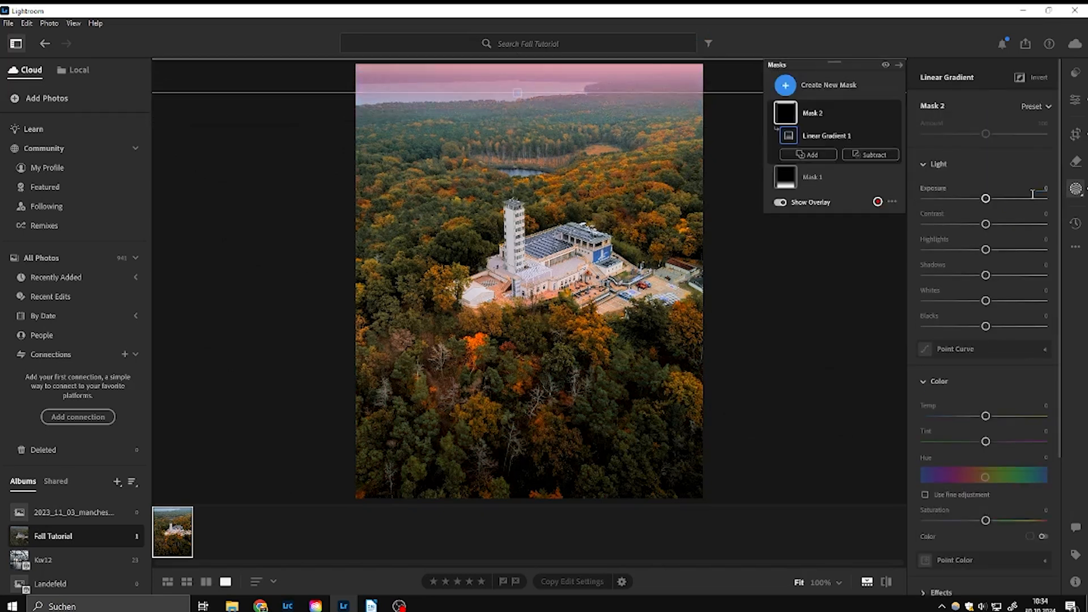
drag(987, 198, 995, 203)
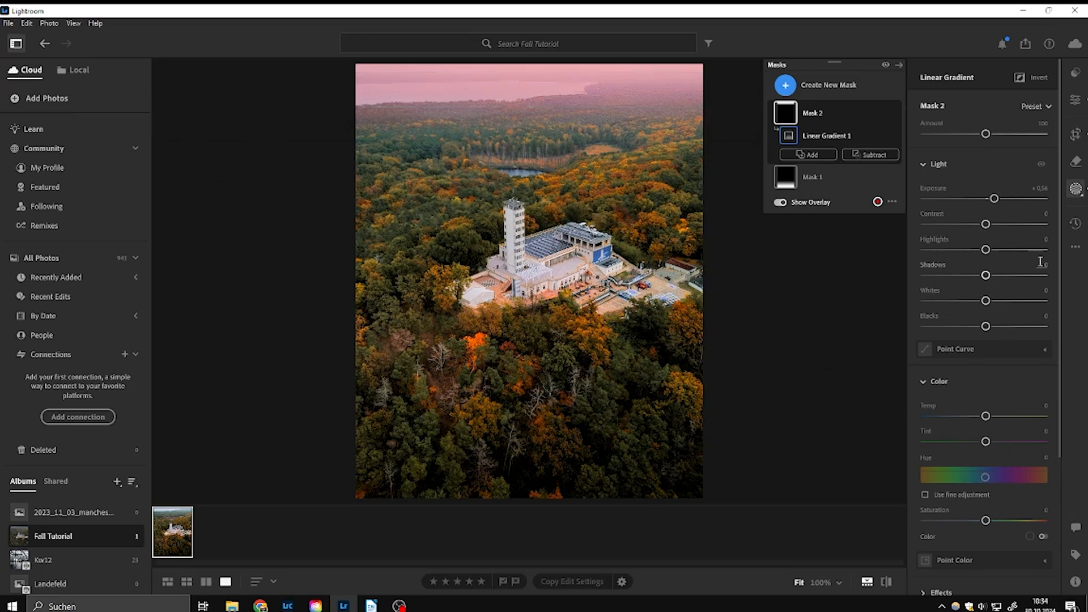
scroll(1016, 301, down, 5)
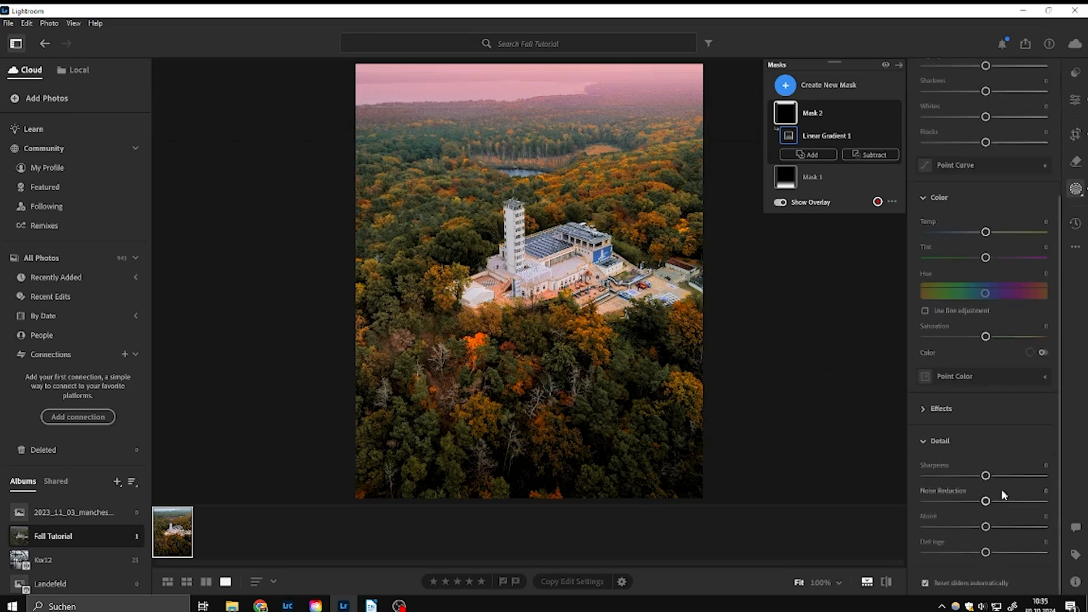
scroll(1022, 481, up, 5)
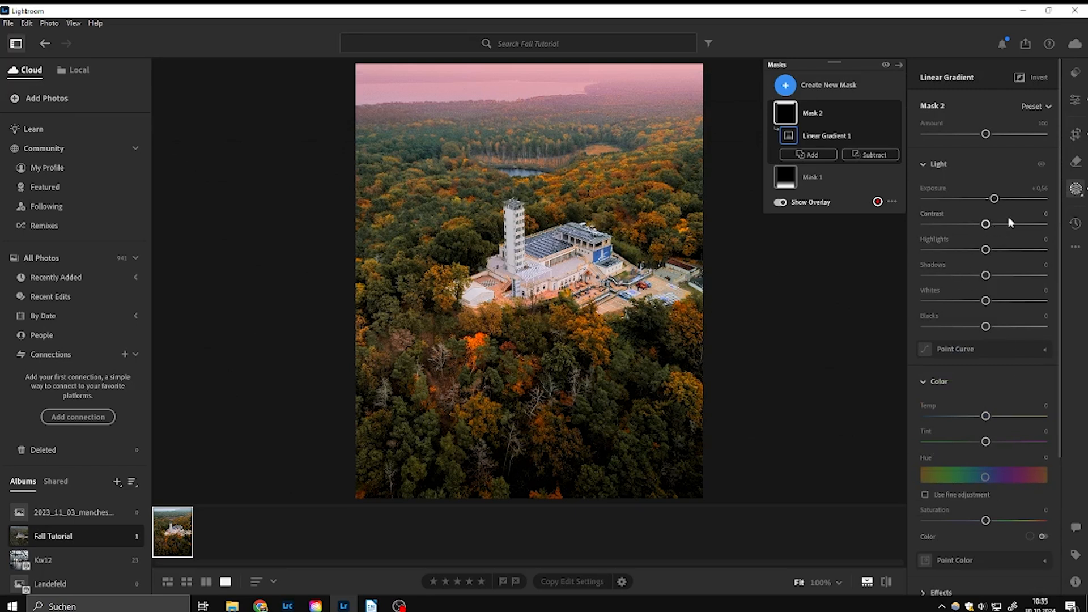
Step: Soften the sky gradient by lowering its Contrast and setting Clarity to −34 and Dehaze to −12
mouse_move(987, 227)
mouse_down()
mouse_move(955, 226)
mouse_move(984, 226)
mouse_move(972, 226)
mouse_up()
scroll(1008, 330, down, 4)
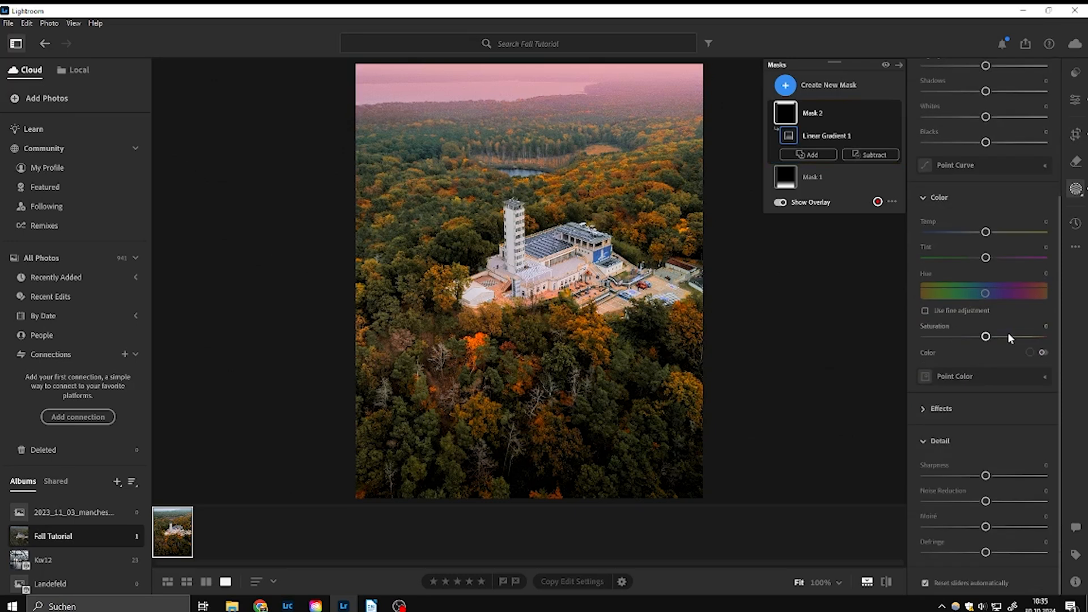
click(931, 418)
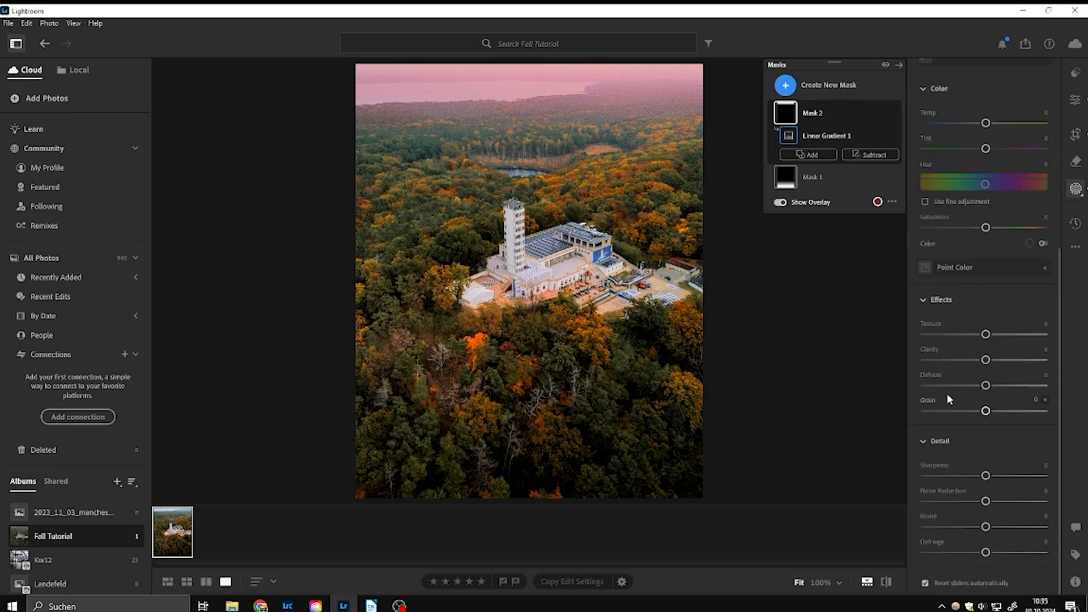
drag(985, 360, 979, 385)
Step: Extend the sky gradient further down over the distant forest and return to the global edit settings
drag(518, 105, 534, 57)
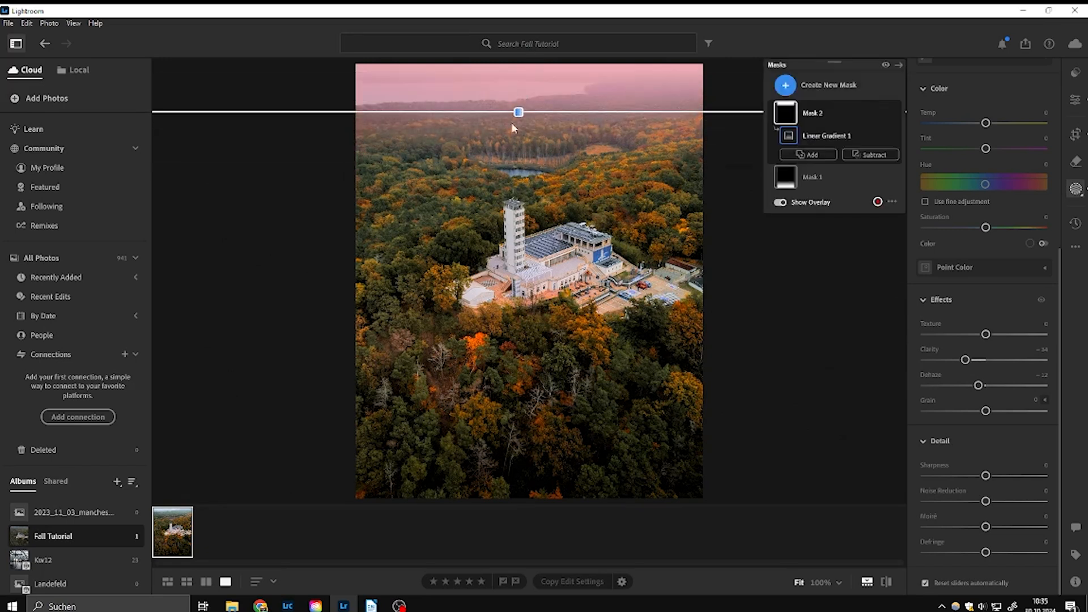
drag(518, 113, 518, 121)
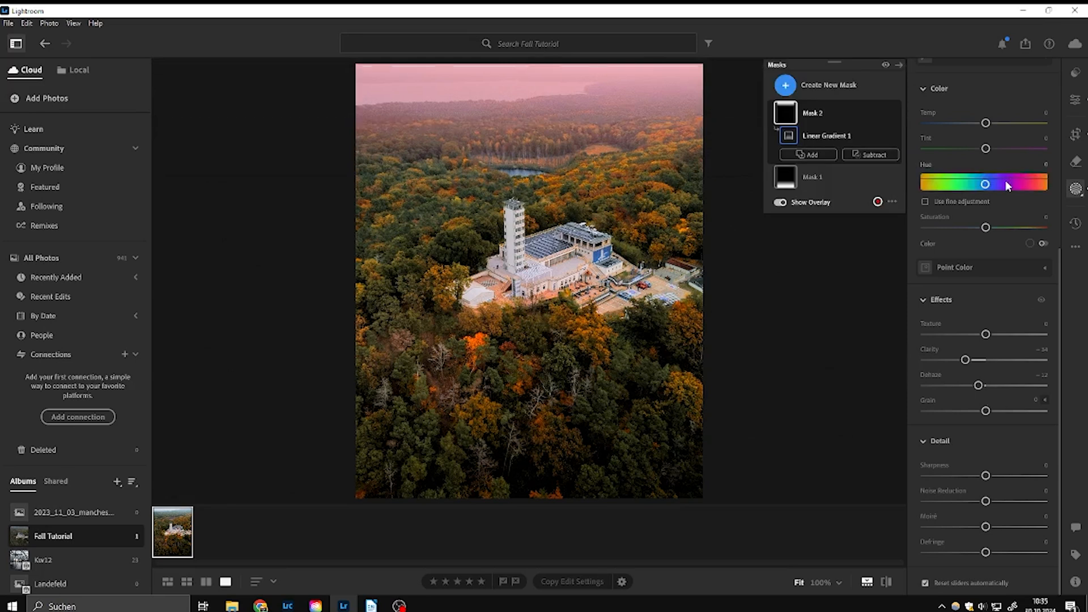
key(m)
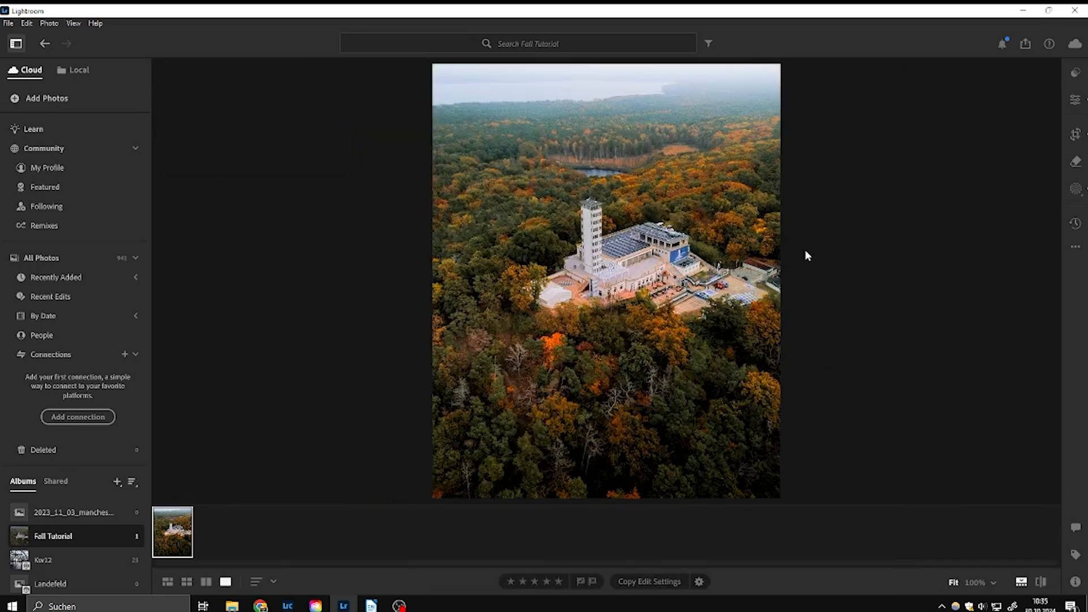
key(e)
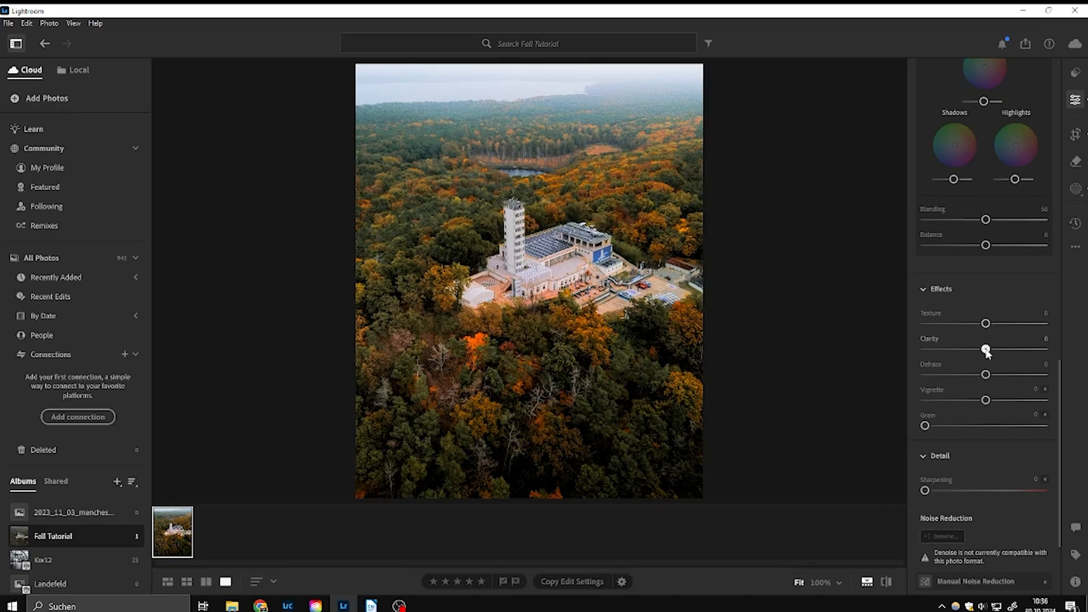
Step: Set the whole photo's Texture to +5 and lower its Clarity to about −14
drag(984, 347, 979, 350)
drag(911, 334, 902, 340)
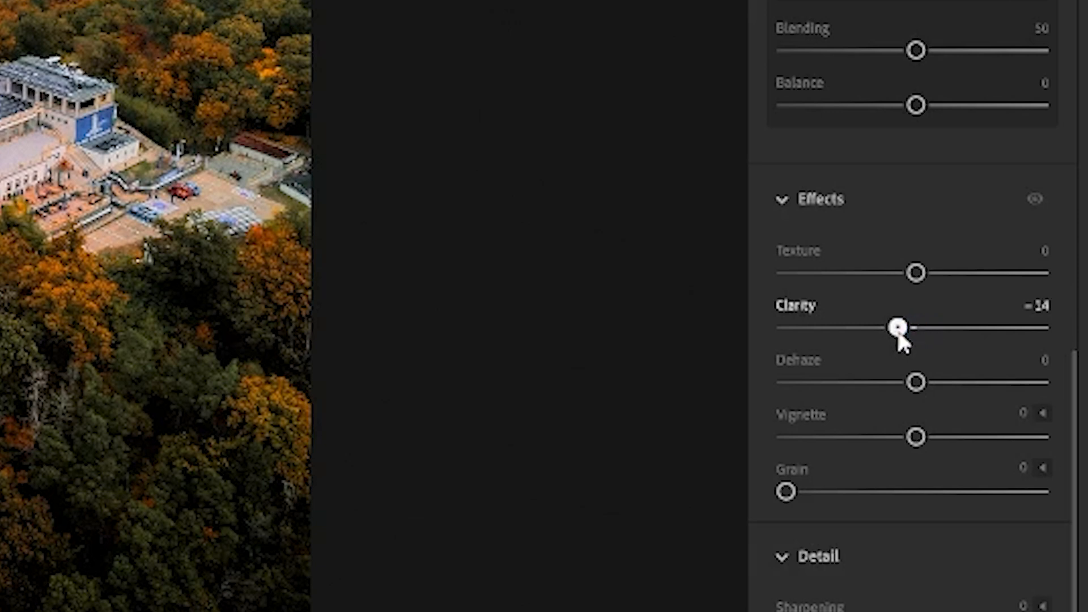
drag(917, 274, 922, 274)
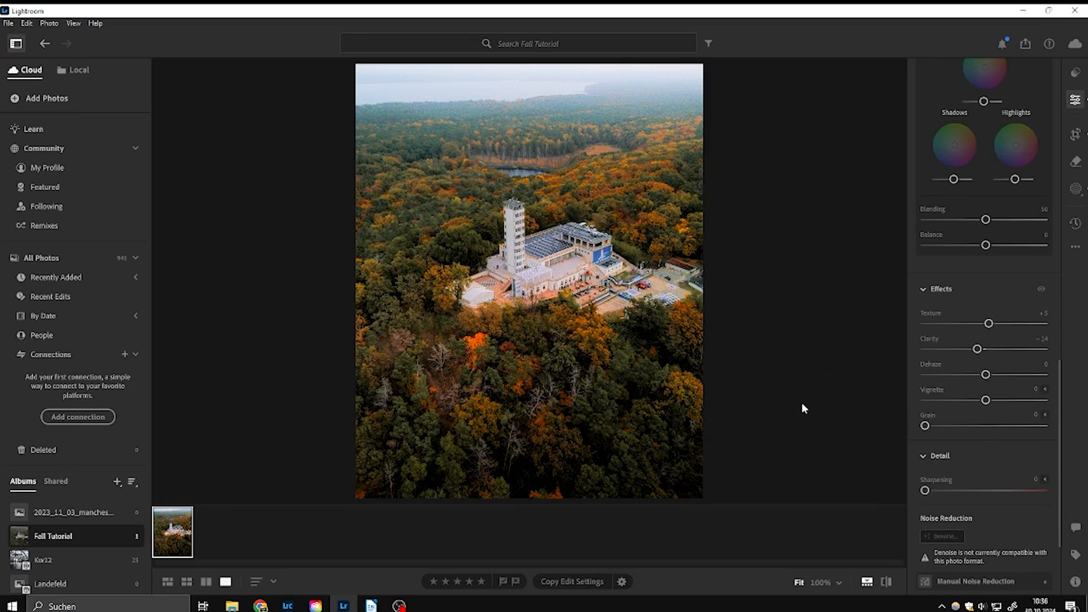
drag(975, 349, 977, 350)
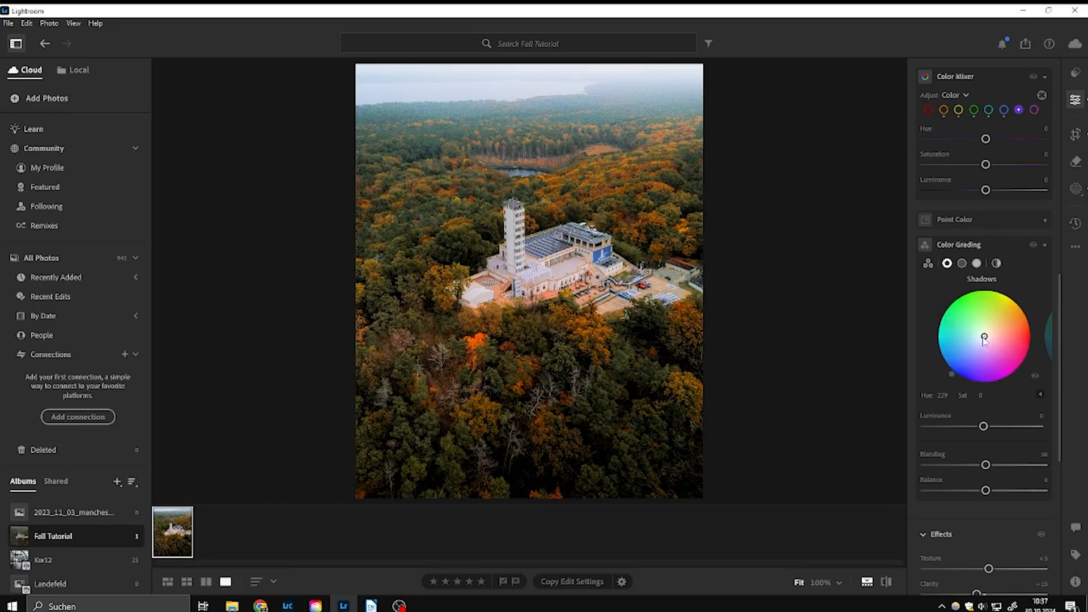
Step: Grade the shadows blue with Hue 212 and Saturation 7, lower their Luminance, raise Blending and set Balance to +31
drag(984, 339, 983, 341)
mouse_move(984, 427)
mouse_down()
mouse_move(967, 427)
mouse_move(1003, 428)
mouse_move(980, 430)
mouse_up()
drag(984, 468, 1004, 491)
Step: Grade the midtones orange with Hue 29 and Saturation 6, and raise their Luminance to +18
click(962, 263)
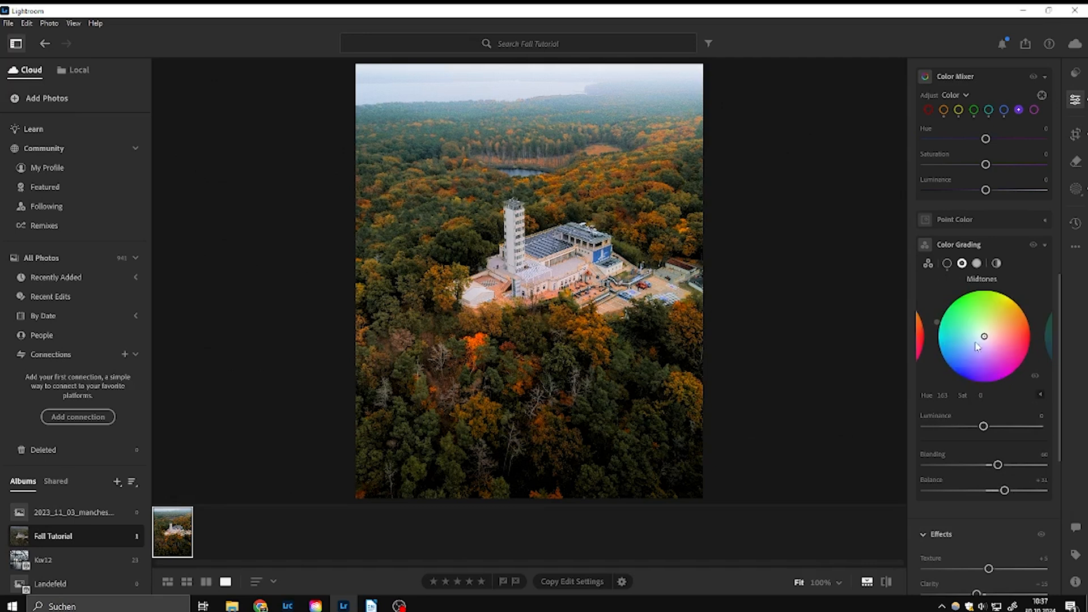
click(985, 336)
drag(984, 336, 986, 338)
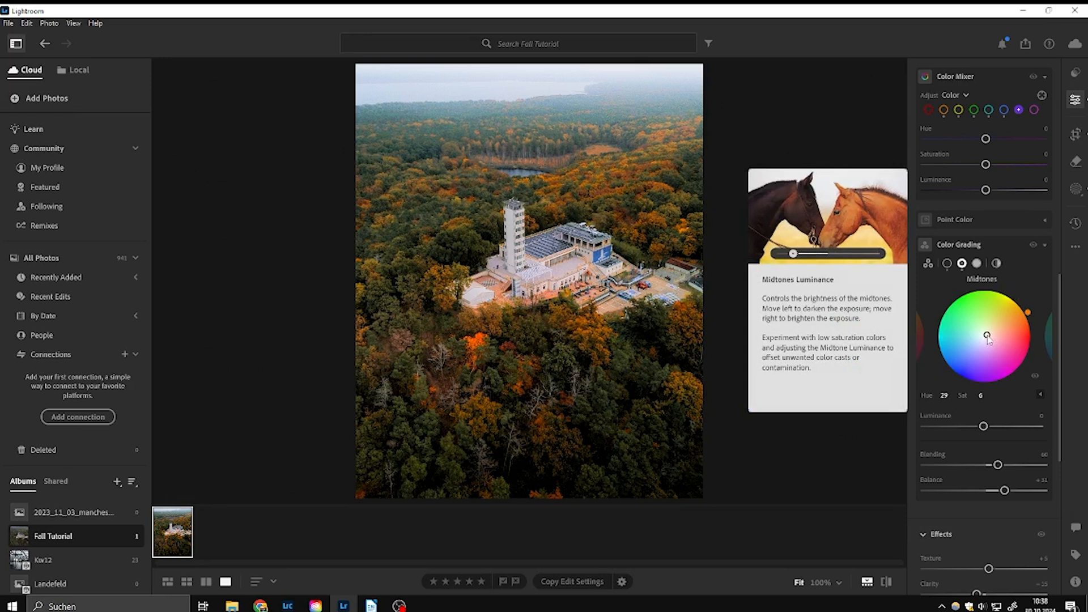
mouse_move(985, 427)
mouse_down()
mouse_move(962, 428)
mouse_move(1028, 429)
mouse_move(993, 427)
mouse_up()
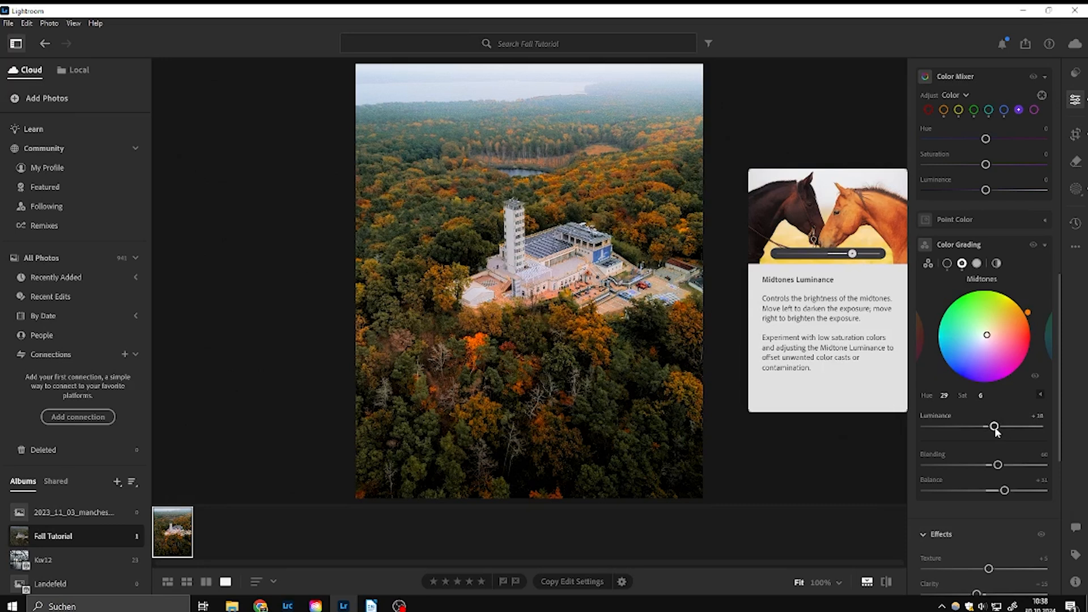
Step: Set the color grading Blending to 62 and Balance to about +41, and switch to the highlights color wheel
drag(997, 465, 1018, 491)
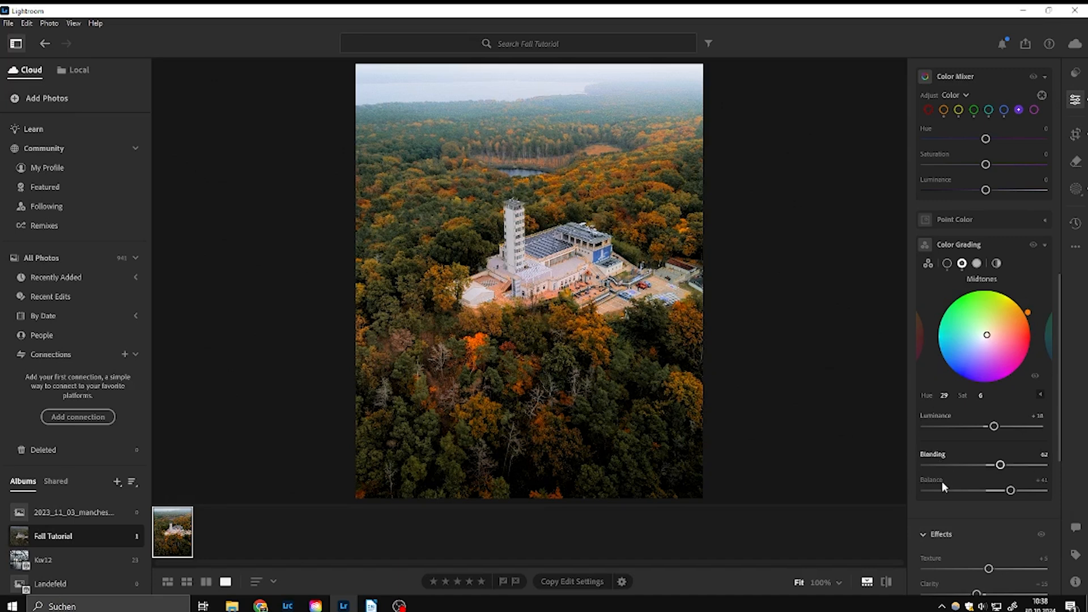
click(976, 264)
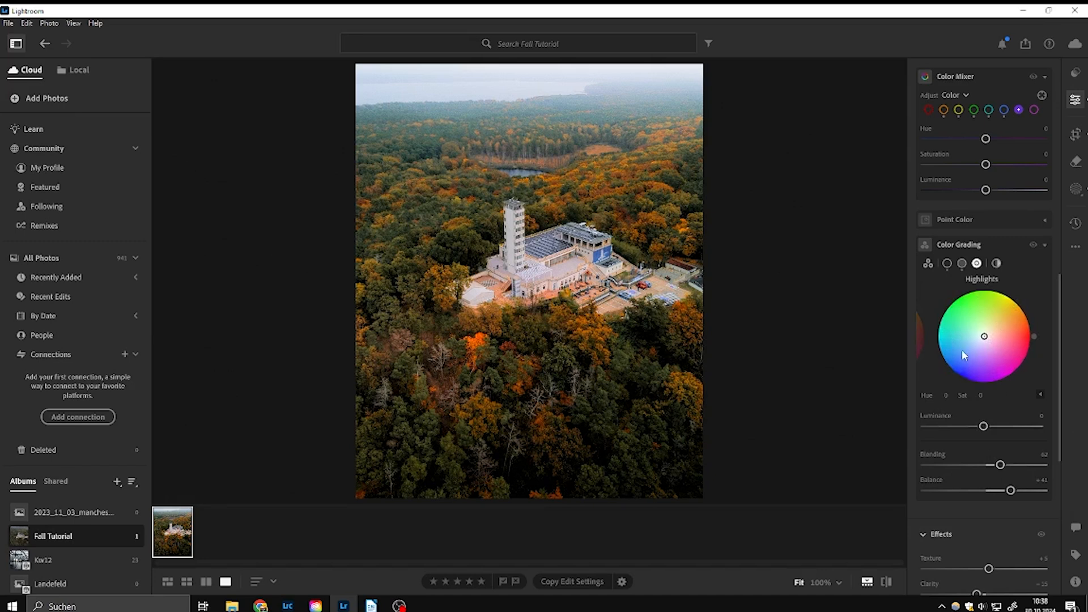
Step: Add a radial gradient mask with Feather 100 centred on the tower building, stretched into a wide ellipse over the surrounding forest
click(1077, 190)
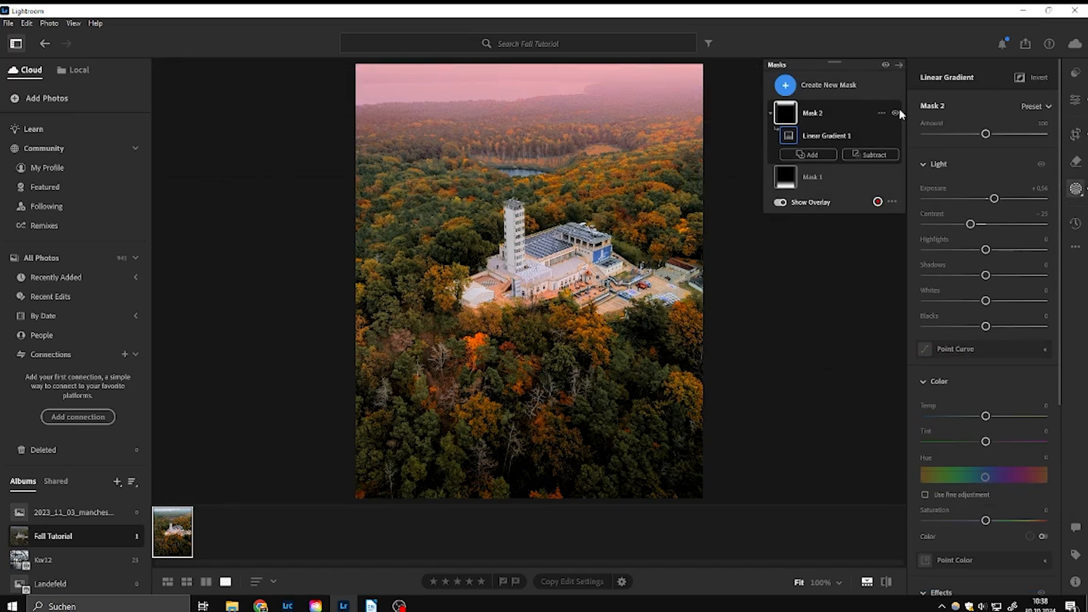
click(785, 85)
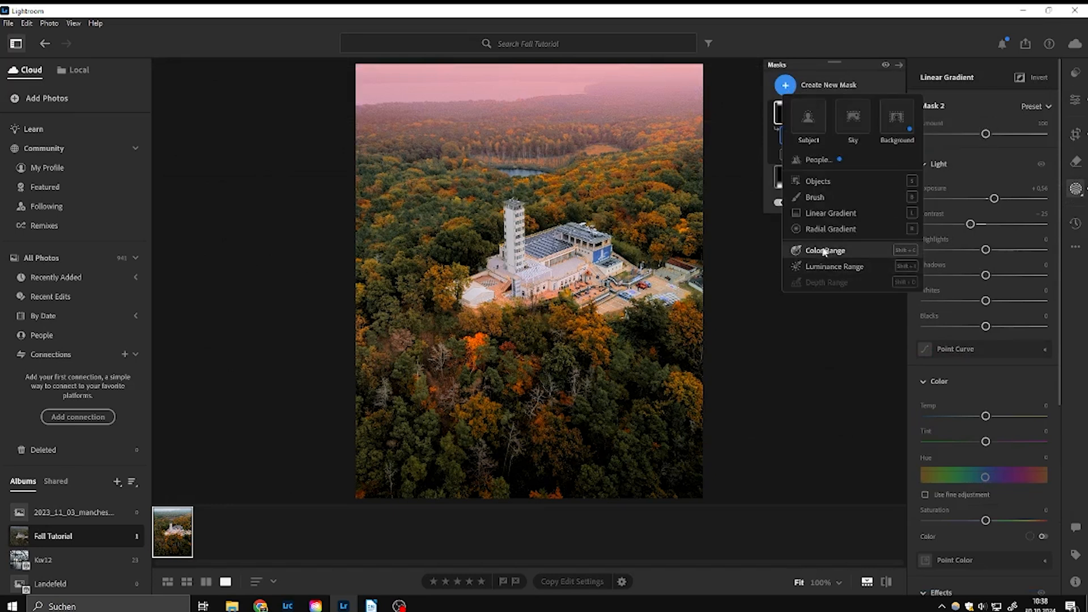
click(829, 229)
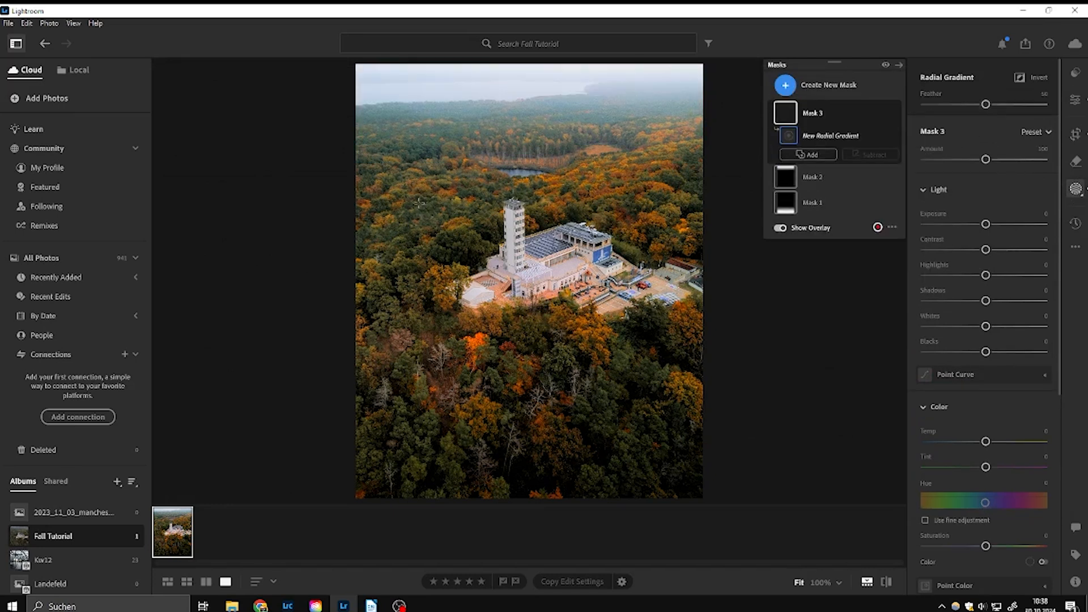
drag(412, 204, 605, 319)
drag(429, 220, 520, 273)
drag(522, 157, 522, 163)
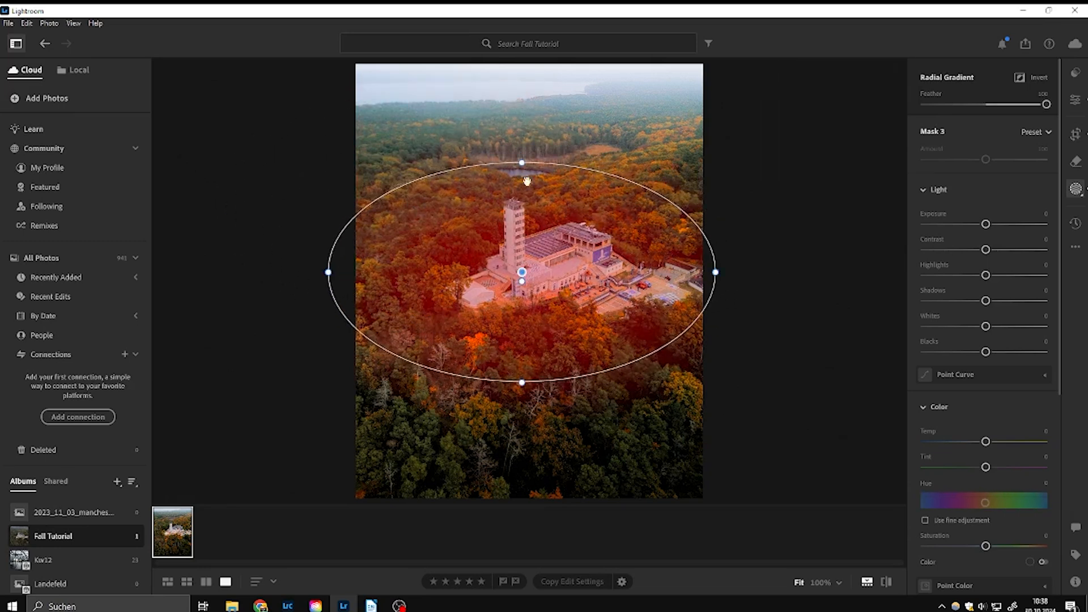
drag(522, 383, 522, 389)
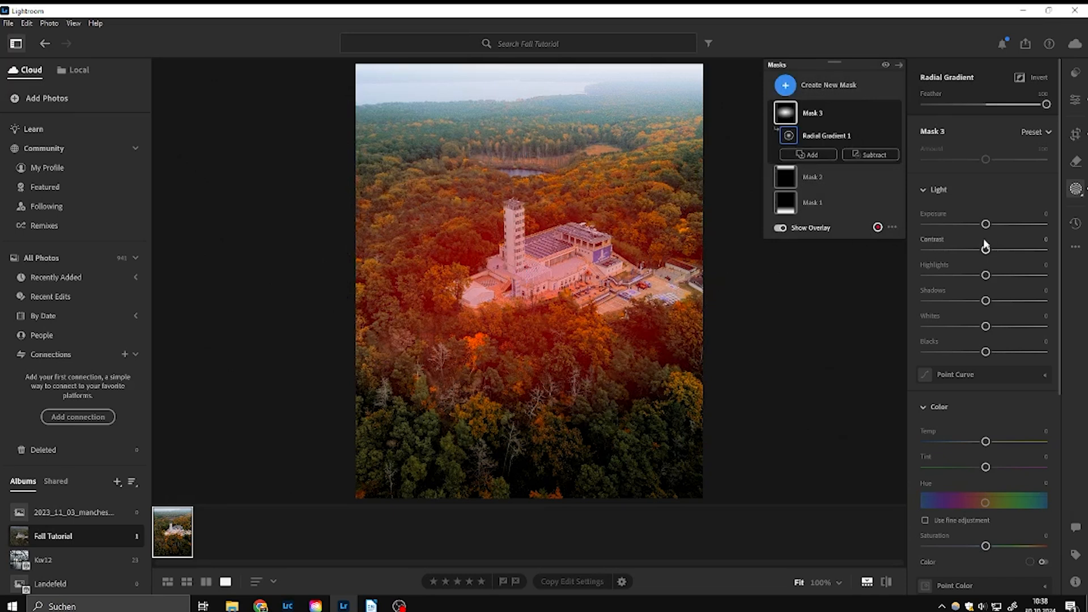
Step: Slightly raise the light and contrast plus Texture and Clarity inside the radial mask around the building, and close the masking tools
drag(986, 224, 994, 251)
scroll(1013, 377, down, 4)
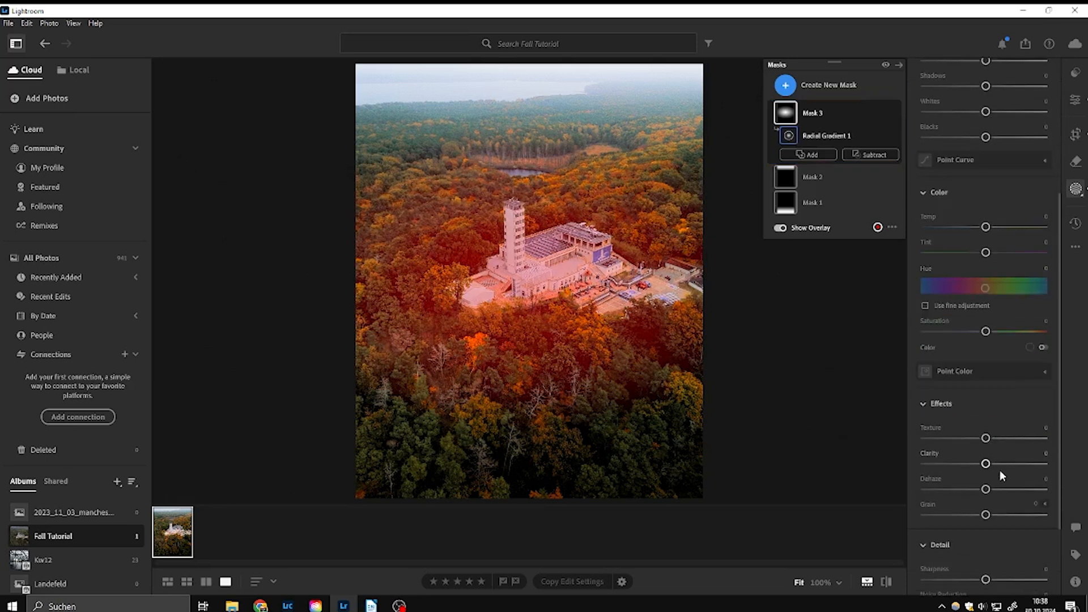
drag(986, 440, 1003, 465)
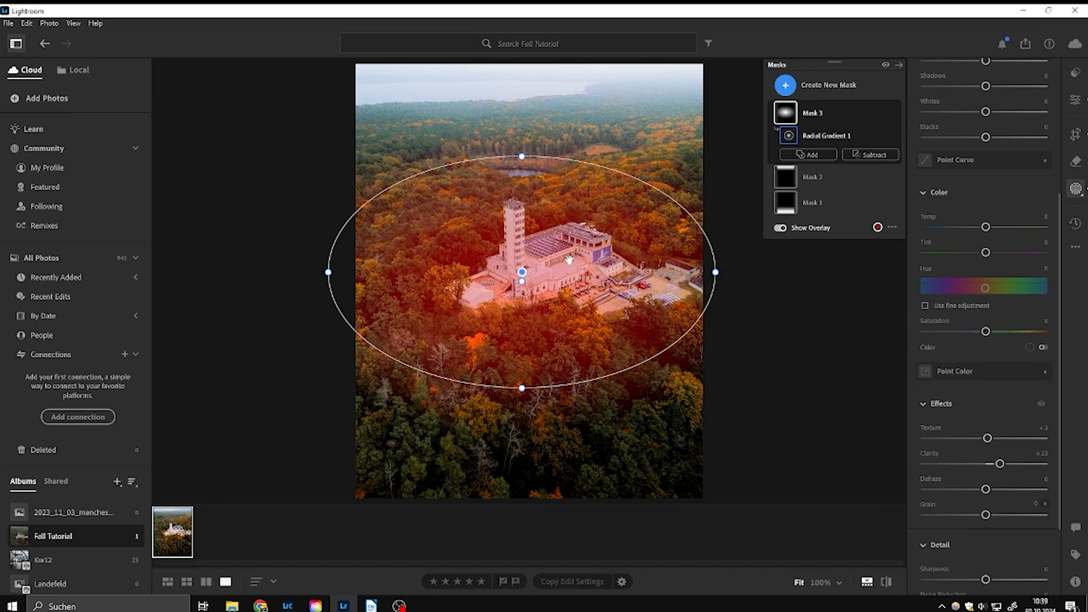
click(1078, 192)
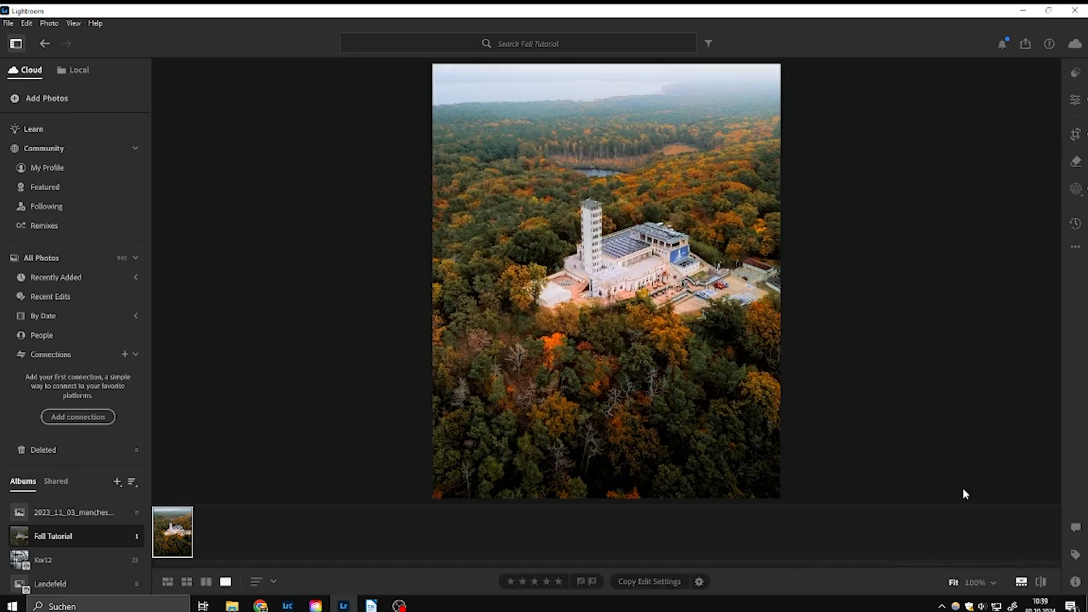